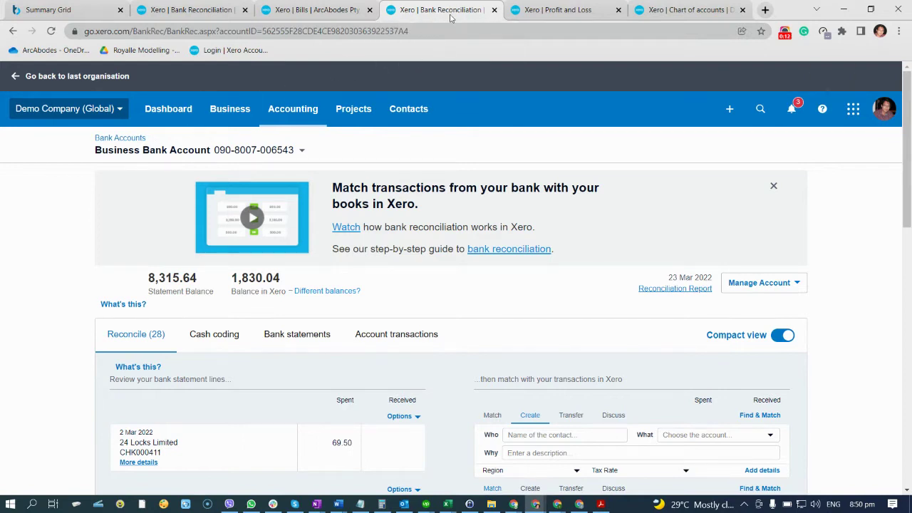
# Step: Review the 24 Locks Limited line's statement details in the reconciliation list
pyautogui.scroll(-1, 27, 379)
pyautogui.scroll(-1, 32, 364)
pyautogui.scroll(2, 50, 286)
pyautogui.scroll(-1, 54, 300)
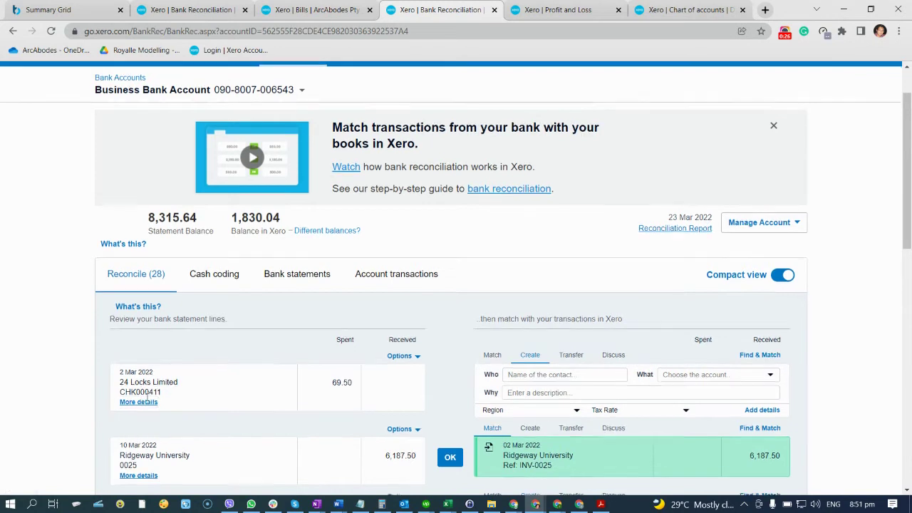
pyautogui.scroll(-2, 142, 404)
pyautogui.click(138, 284)
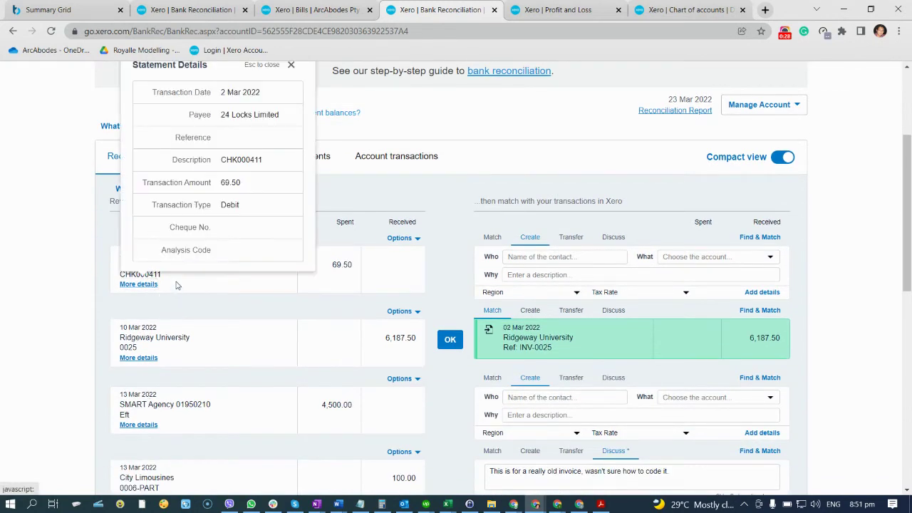
pyautogui.scroll(2, 317, 161)
pyautogui.click(293, 184)
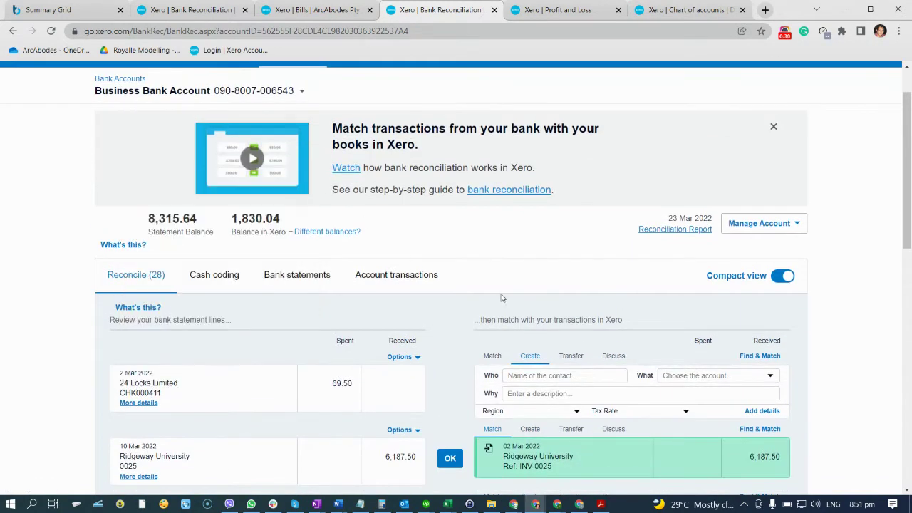
pyautogui.scroll(-2, 535, 320)
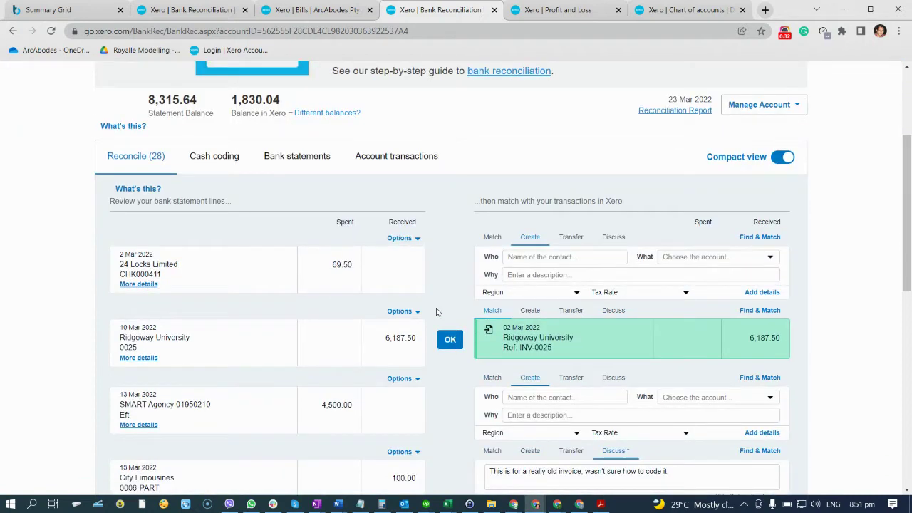
# Step: Start a direct payment for 24 Locks Limited, clearing the CHK000411 description for reference CHECK #411
pyautogui.click(760, 293)
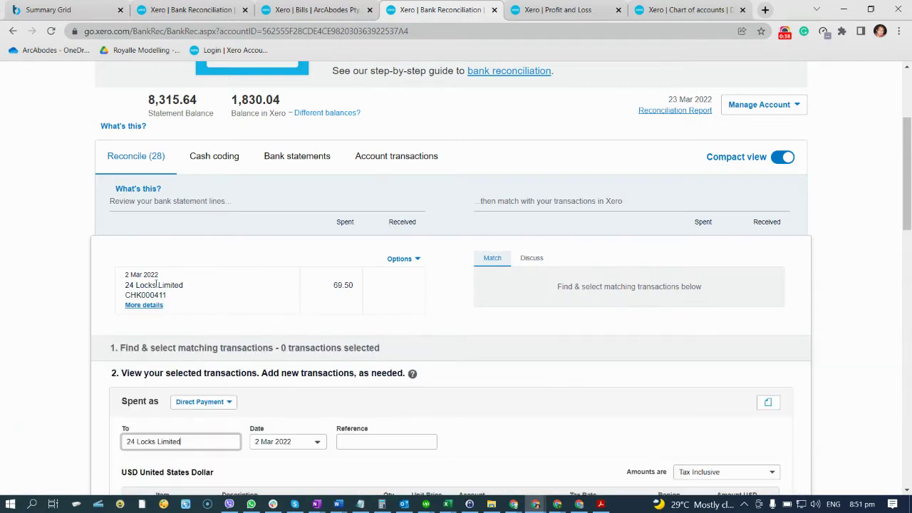
pyautogui.click(141, 306)
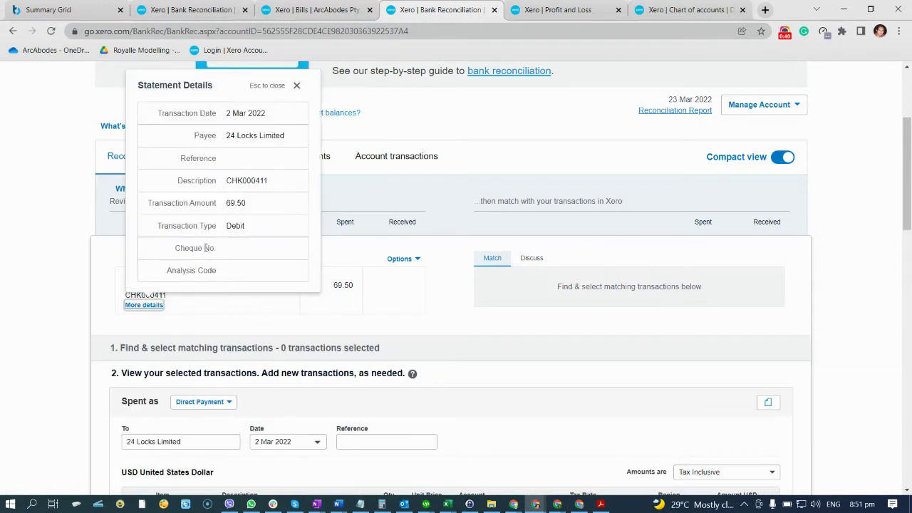
pyautogui.click(297, 85)
pyautogui.scroll(-2, 460, 348)
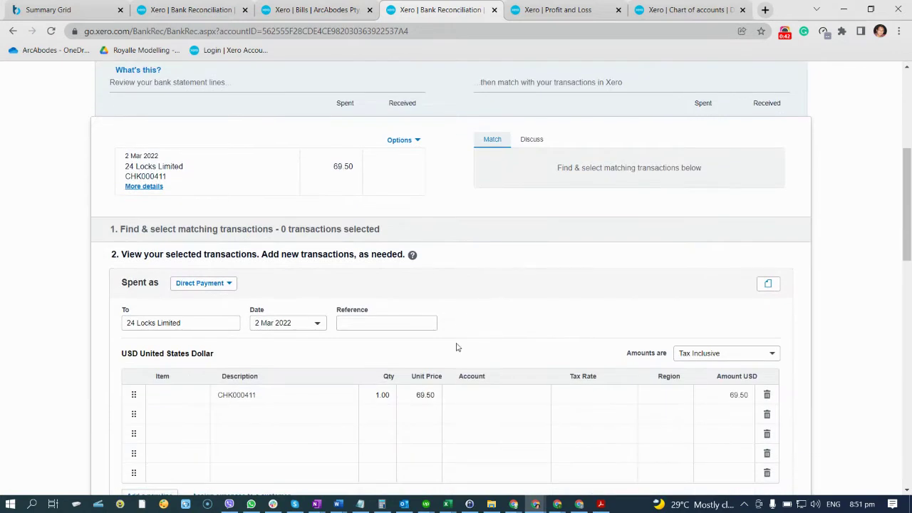
pyautogui.click(258, 399)
pyautogui.moveTo(259, 397); pyautogui.dragTo(162, 392)
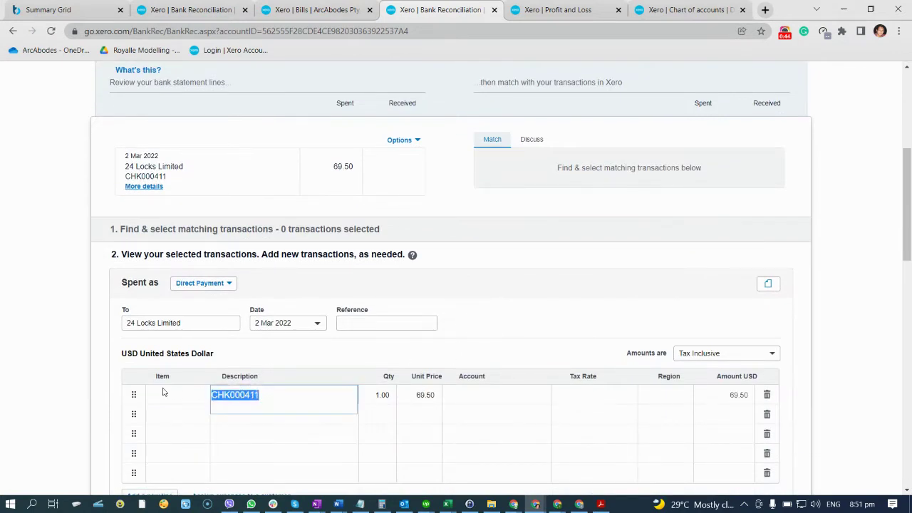
pyautogui.hotkey('ctrl', 'x')
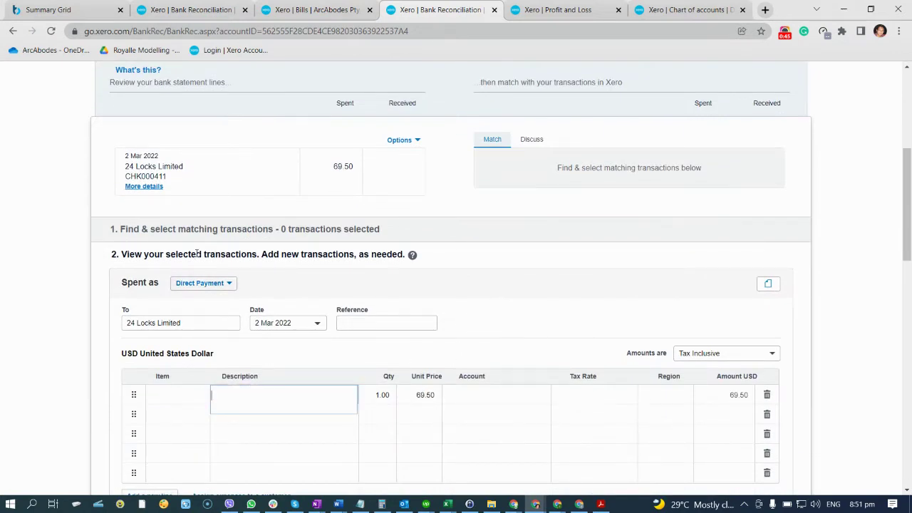
pyautogui.click(347, 322)
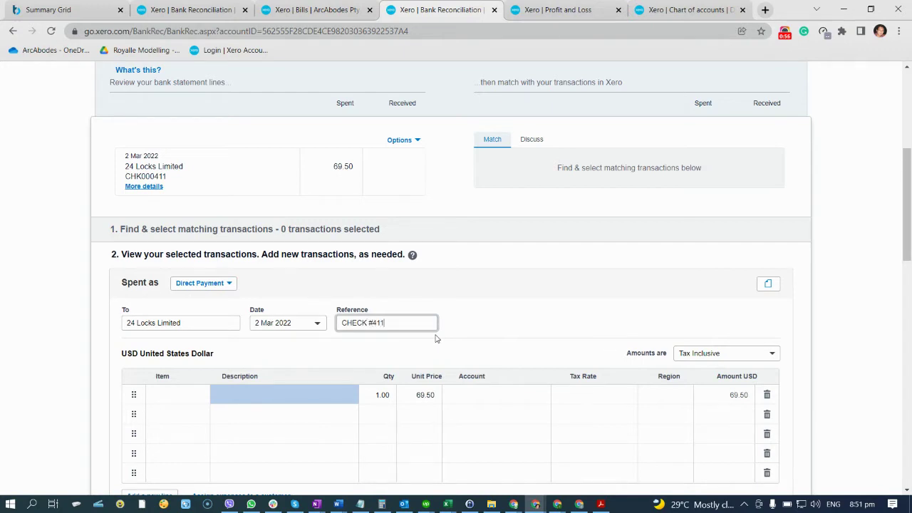
# Step: Code the line to 473 - Repairs and Maintenance and save the 69.50 direct payment
pyautogui.click(465, 398)
pyautogui.write('r')
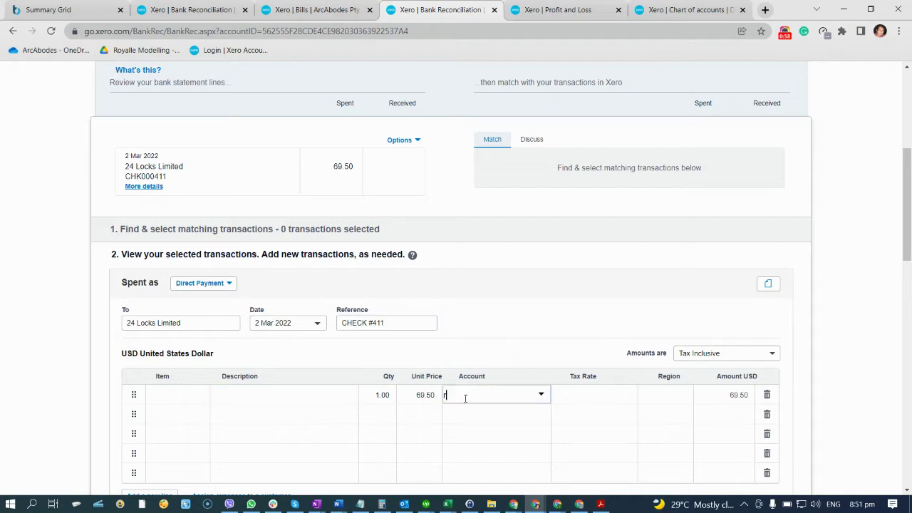
pyautogui.write('EPA')
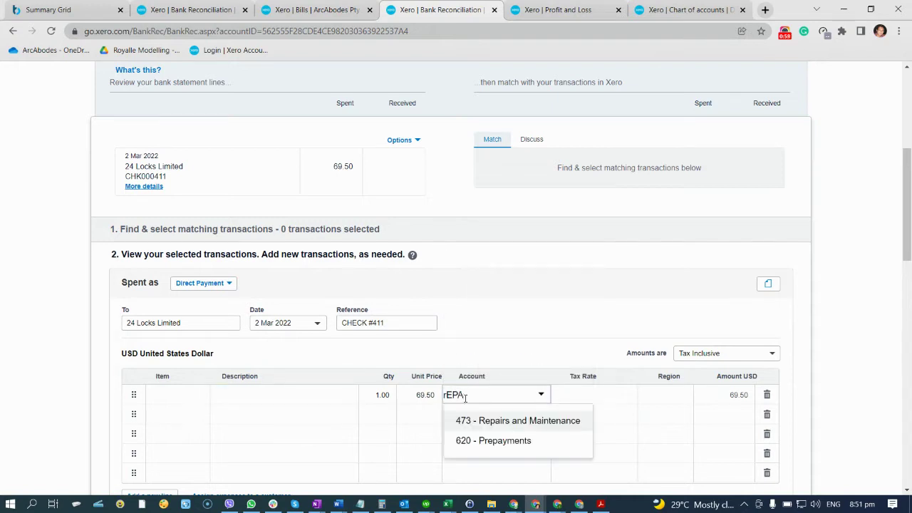
pyautogui.click(555, 425)
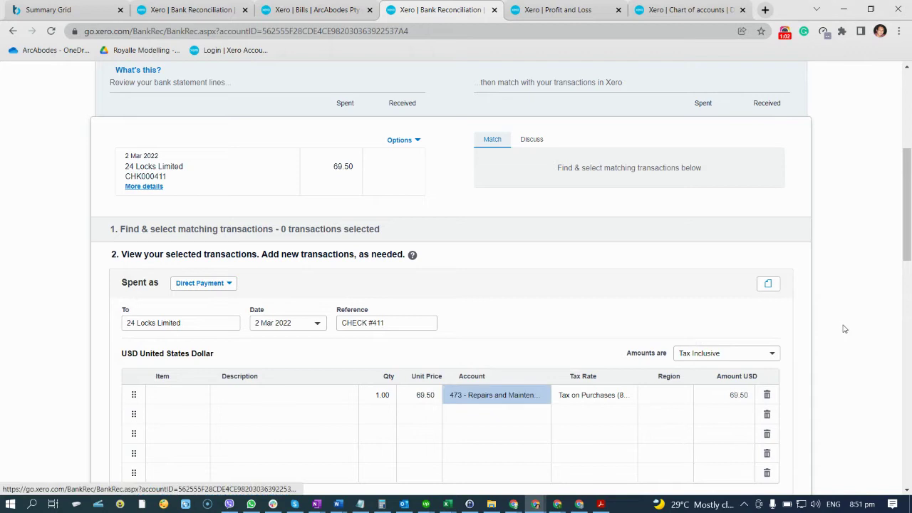
pyautogui.scroll(-2, 843, 330)
pyautogui.click(702, 437)
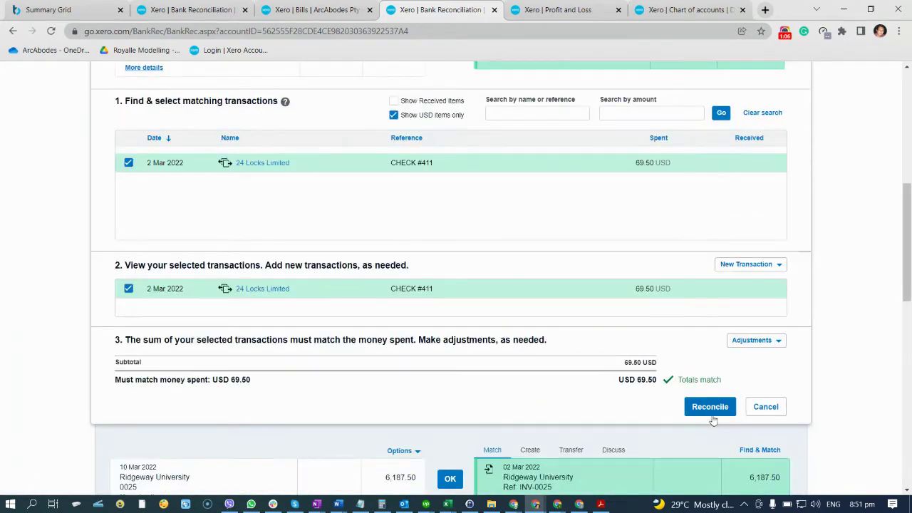
# Step: Reconcile the 24 Locks Limited payment, leaving 27 lines, and switch to the OneNote client notes
pyautogui.click(709, 408)
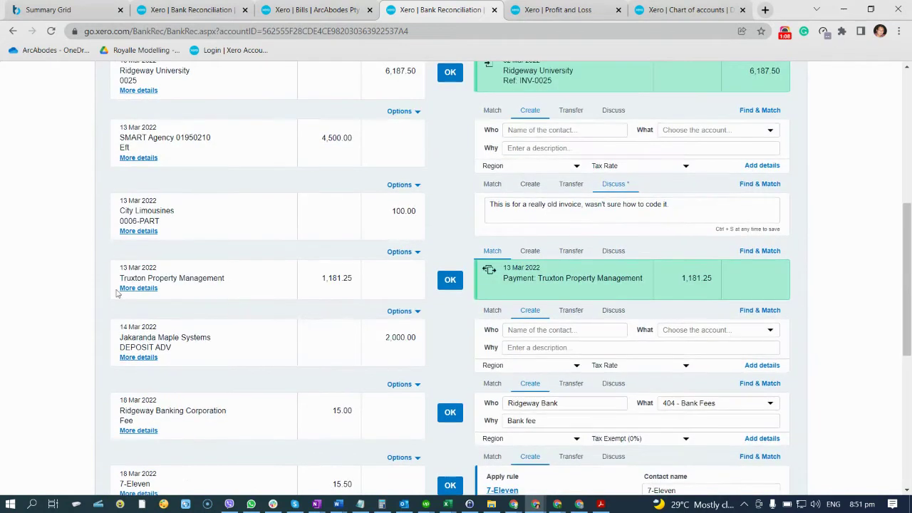
pyautogui.scroll(3, 60, 282)
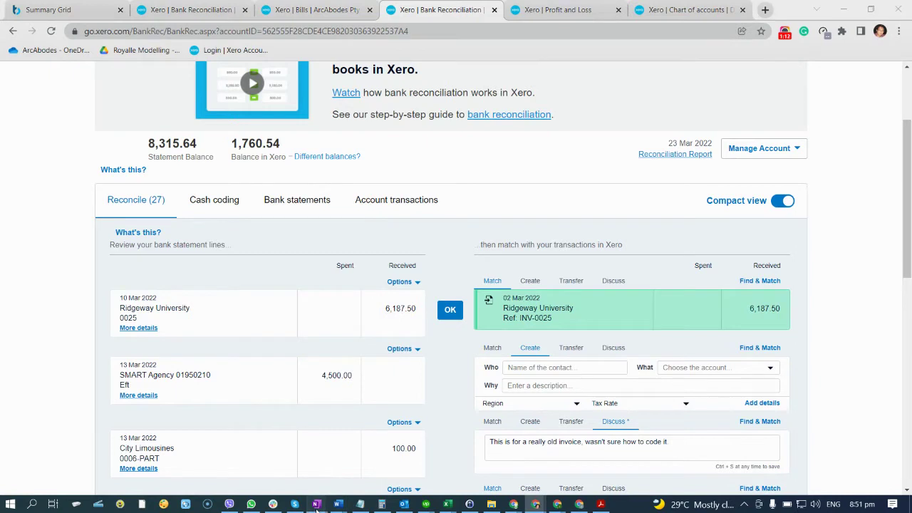
pyautogui.moveTo(317, 504)
pyautogui.click(417, 471)
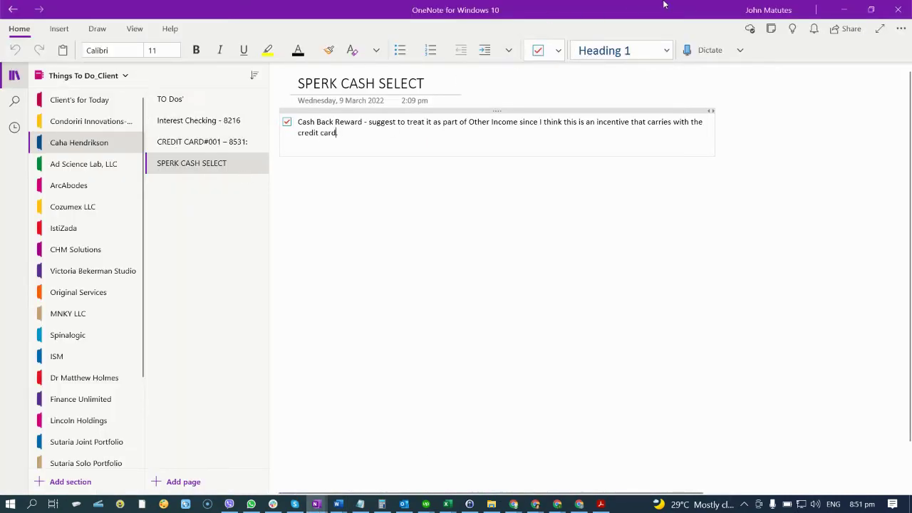
# Step: Minimize OneNote to get back to Xero's bank reconciliation page
pyautogui.click(843, 9)
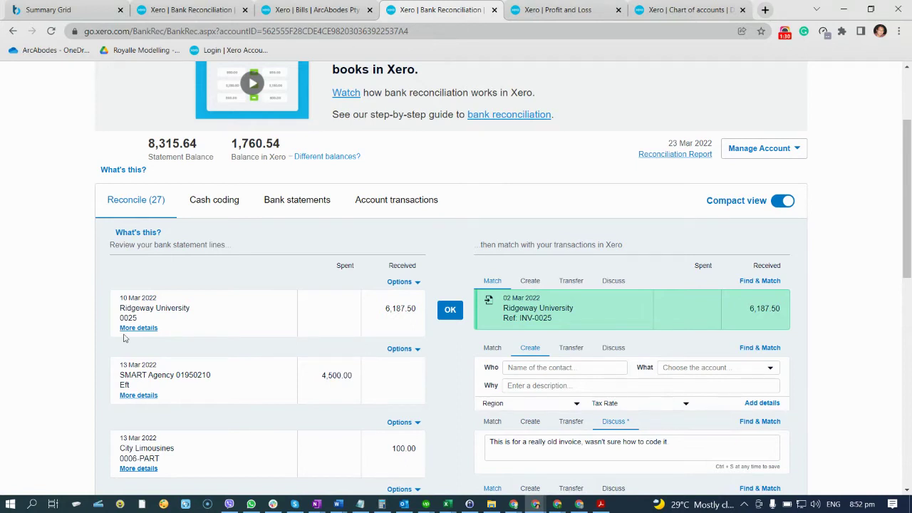
# Step: Page through the reconciliation list to page 3, where the Central City Parking 12.00 line is
pyautogui.scroll(-6, 71, 327)
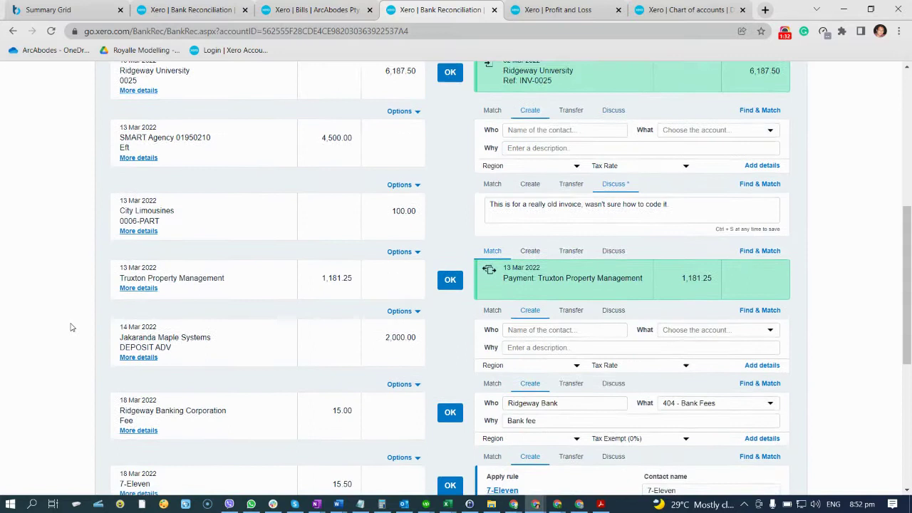
pyautogui.scroll(-2, 71, 327)
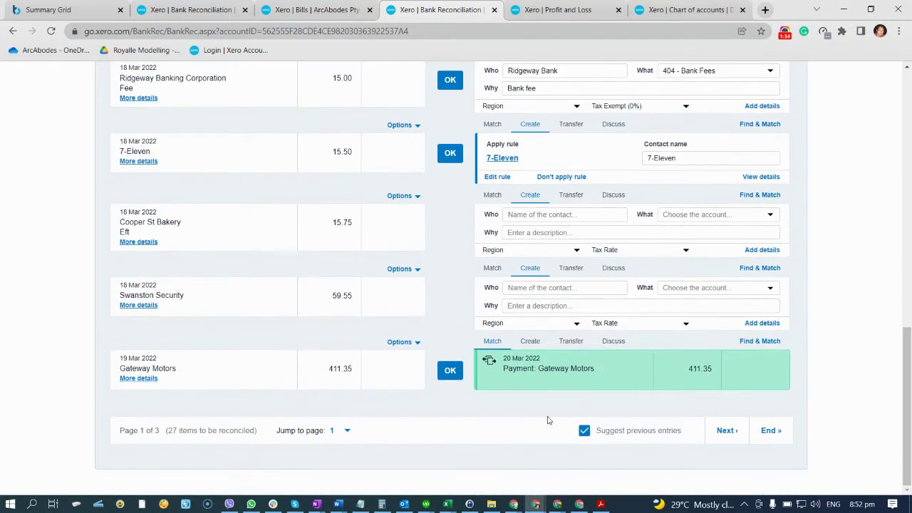
pyautogui.click(727, 431)
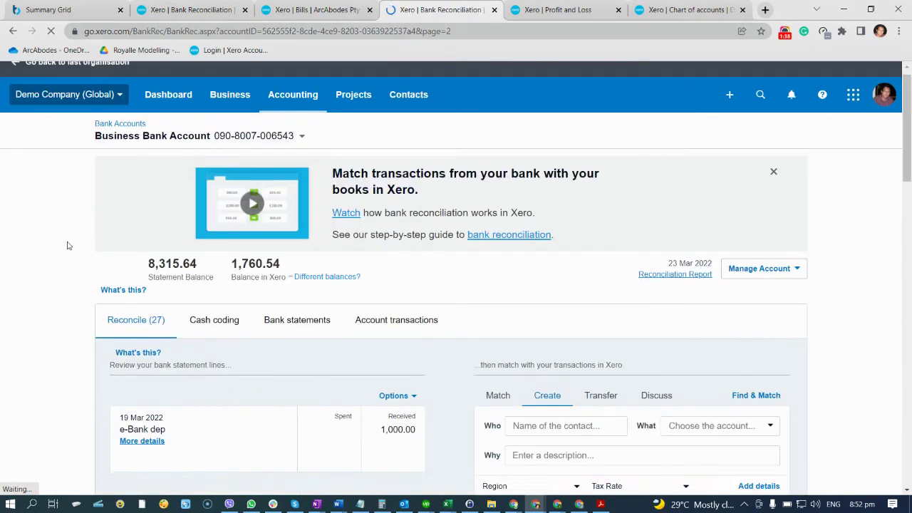
pyautogui.scroll(-4, 68, 246)
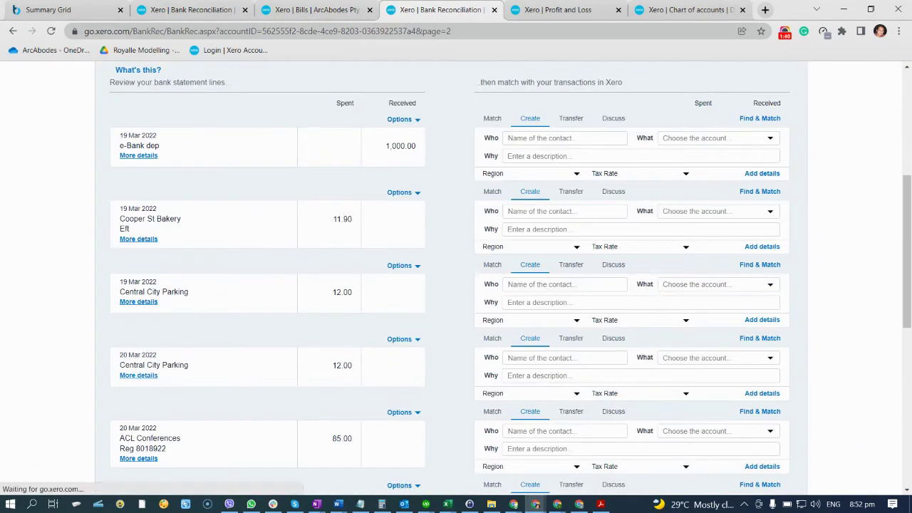
pyautogui.scroll(-3, 104, 287)
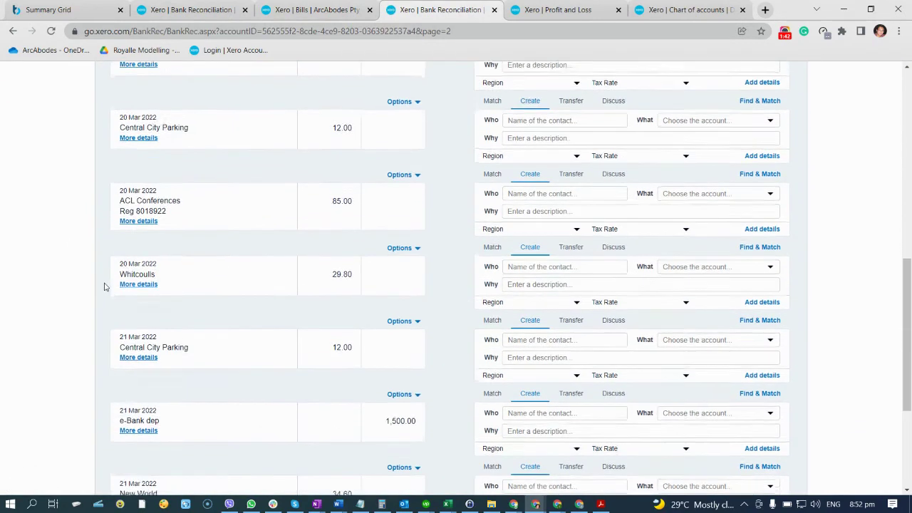
pyautogui.scroll(-1, 104, 287)
pyautogui.scroll(-3, 104, 286)
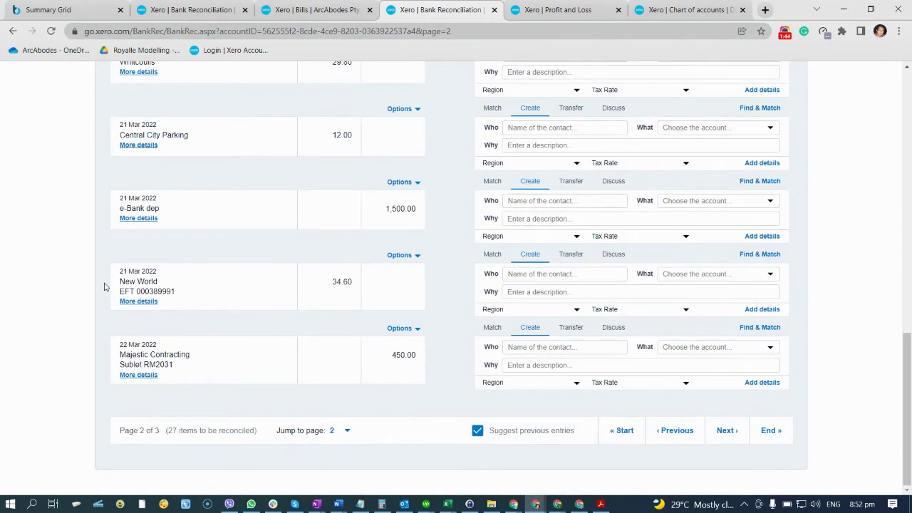
pyautogui.click(724, 430)
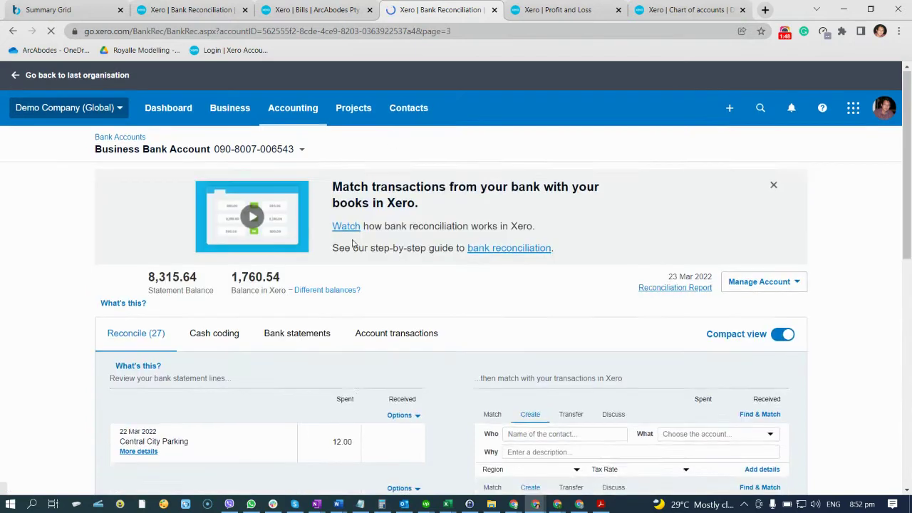
pyautogui.scroll(-3, 352, 244)
pyautogui.scroll(-2, 350, 271)
pyautogui.scroll(-2, 342, 291)
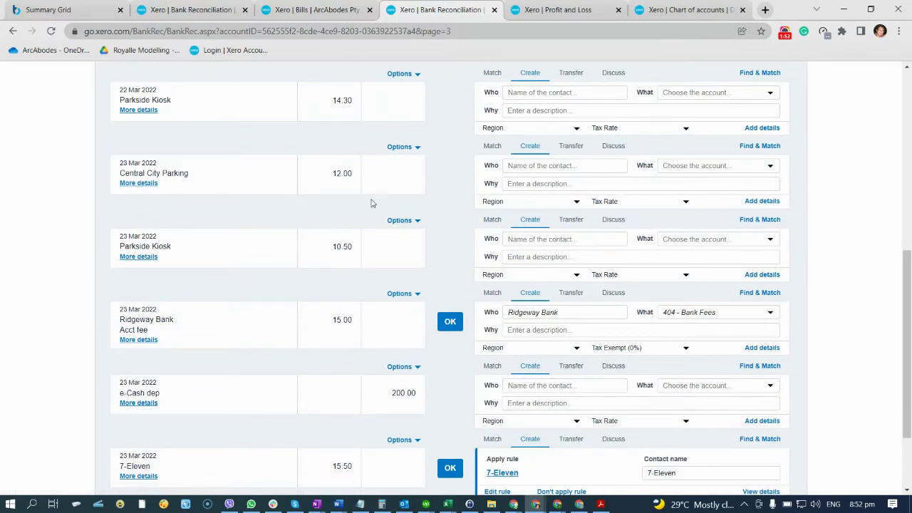
# Step: Open a Create bank rule form for the 23 Mar Central City Parking 12.00 line in a new tab
pyautogui.click(420, 150)
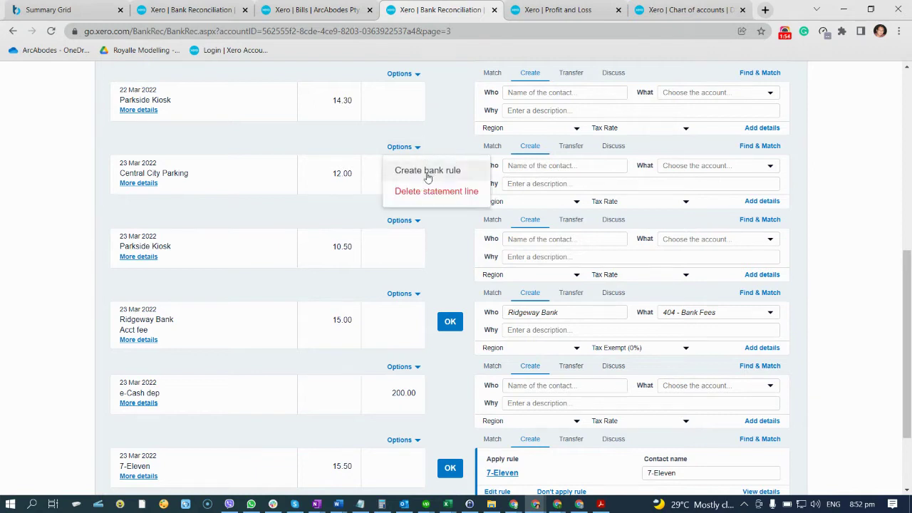
pyautogui.middleClick(422, 177)
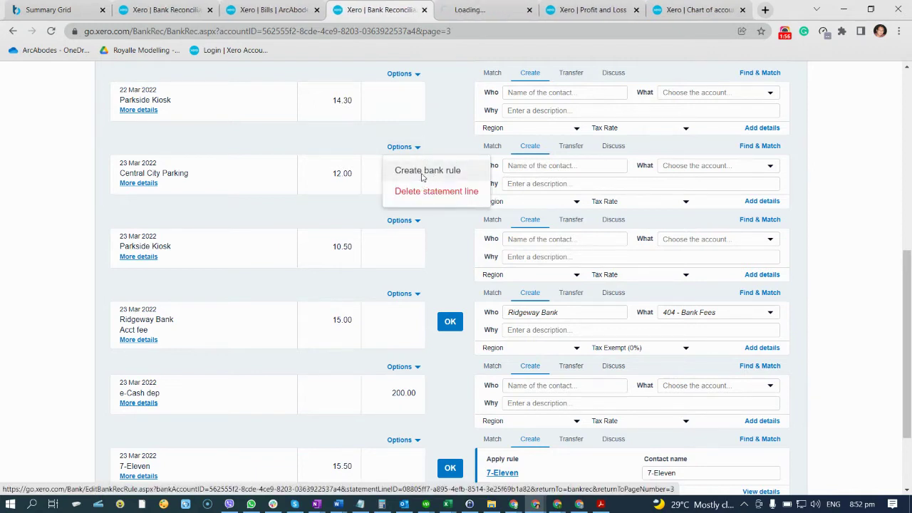
pyautogui.click(478, 11)
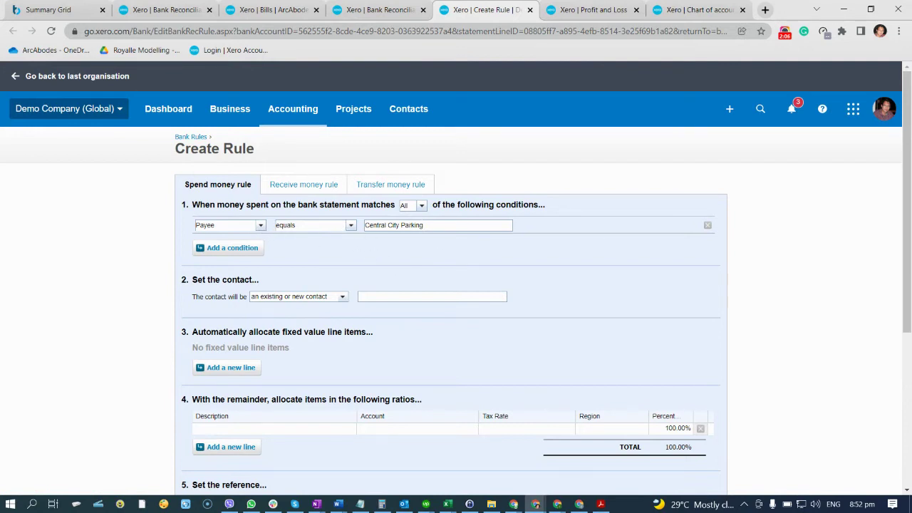
# Step: Set the condition to Any text field contains Central City Parking and paste Central City Parking as contact
pyautogui.click(260, 225)
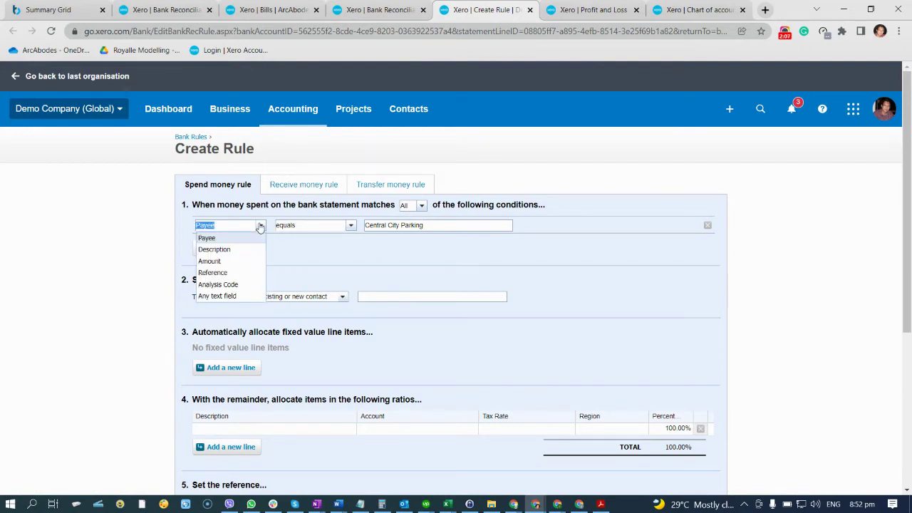
pyautogui.click(233, 298)
pyautogui.click(350, 226)
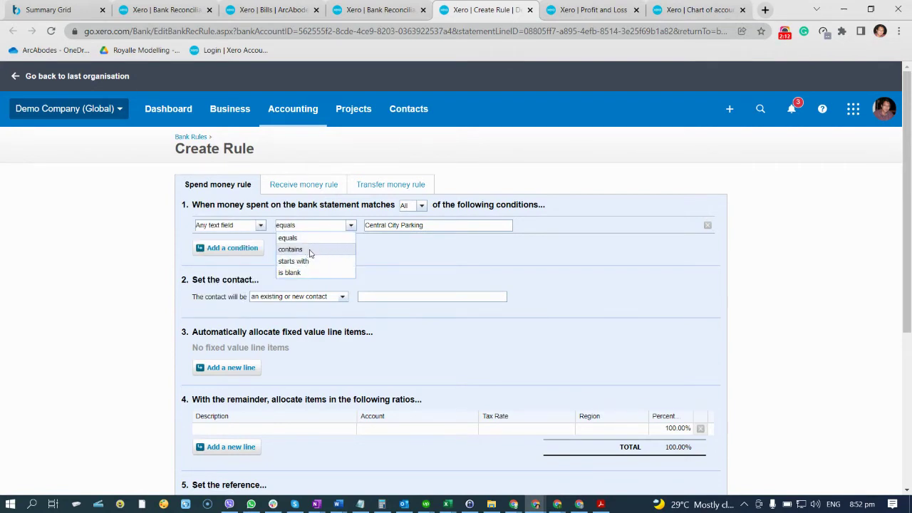
pyautogui.click(307, 249)
pyautogui.click(426, 225)
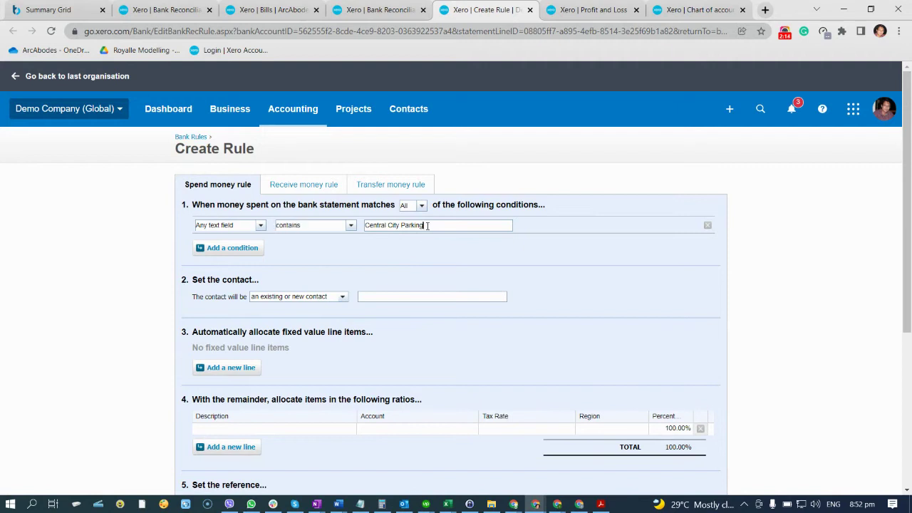
pyautogui.moveTo(426, 225); pyautogui.dragTo(351, 228)
pyautogui.hotkey('ctrl', 'c')
pyautogui.click(369, 296)
pyautogui.hotkey('ctrl', 'v')
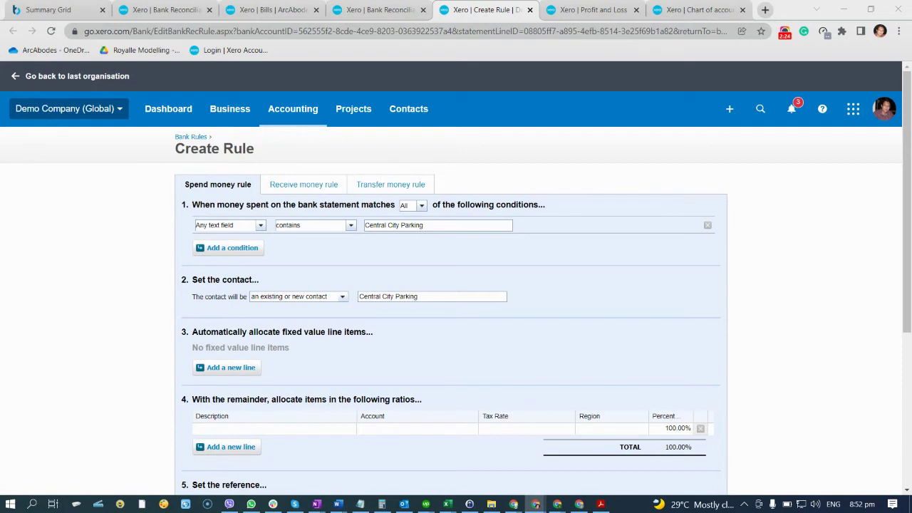
# Step: Allocate the rule to account 493 - Travel - National
pyautogui.scroll(-2, 477, 307)
pyautogui.click(366, 310)
pyautogui.press('Tab')
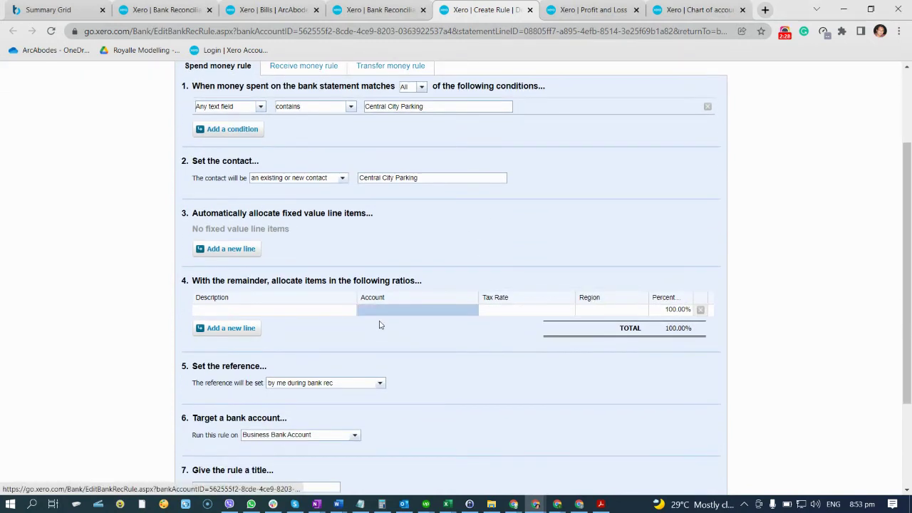
pyautogui.click(372, 310)
pyautogui.write('t')
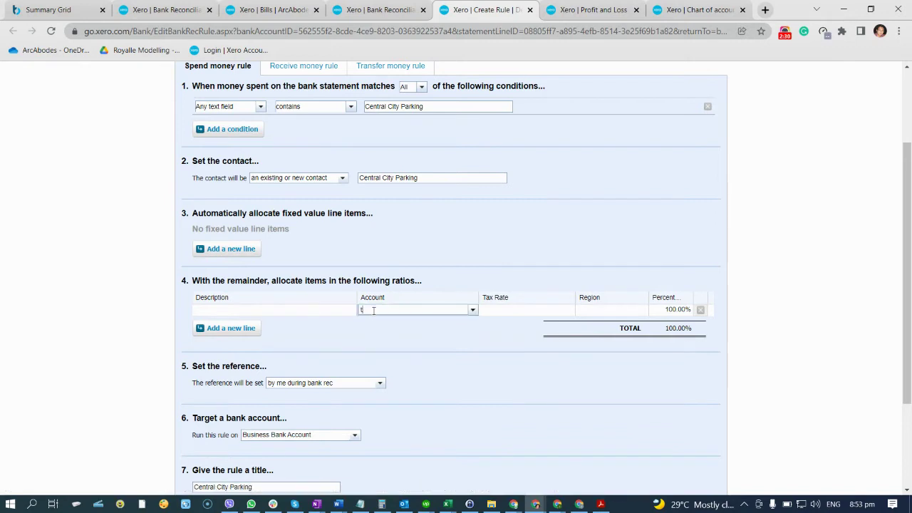
pyautogui.write('RAVEL')
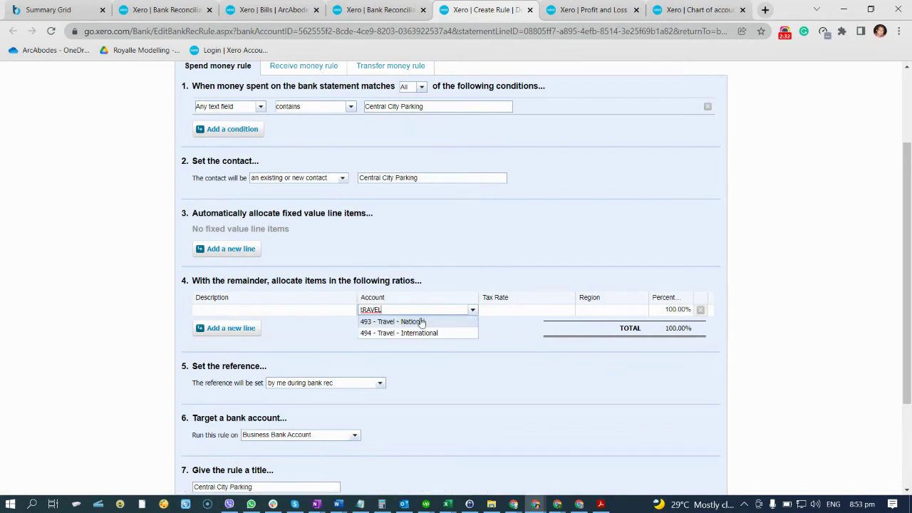
pyautogui.click(422, 322)
pyautogui.scroll(-2, 768, 294)
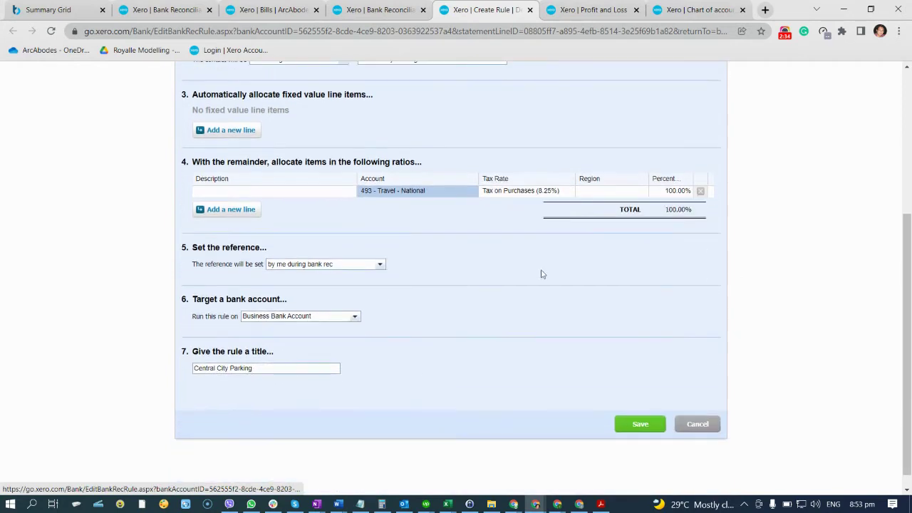
# Step: Check the Central City Parking statement details, then save the Business Bank Account spend rule
pyautogui.click(383, 14)
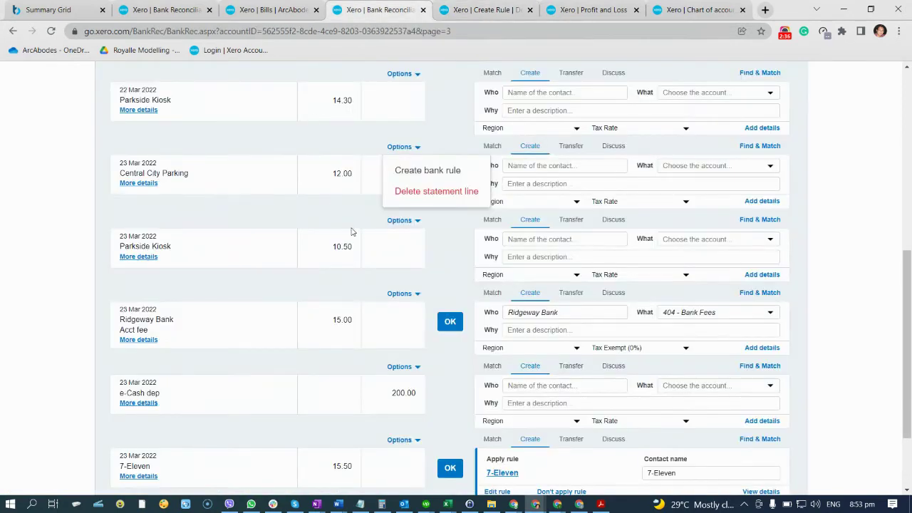
pyautogui.click(142, 184)
pyautogui.scroll(2, 348, 147)
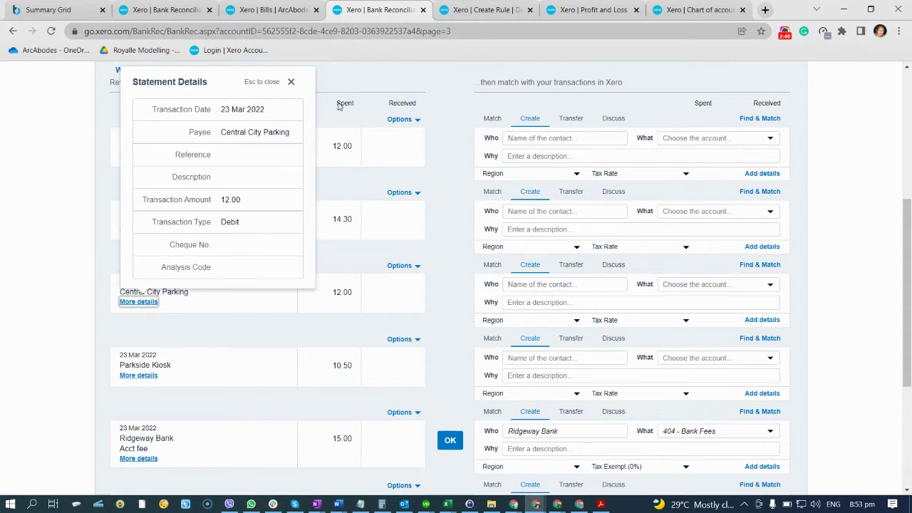
pyautogui.click(481, 10)
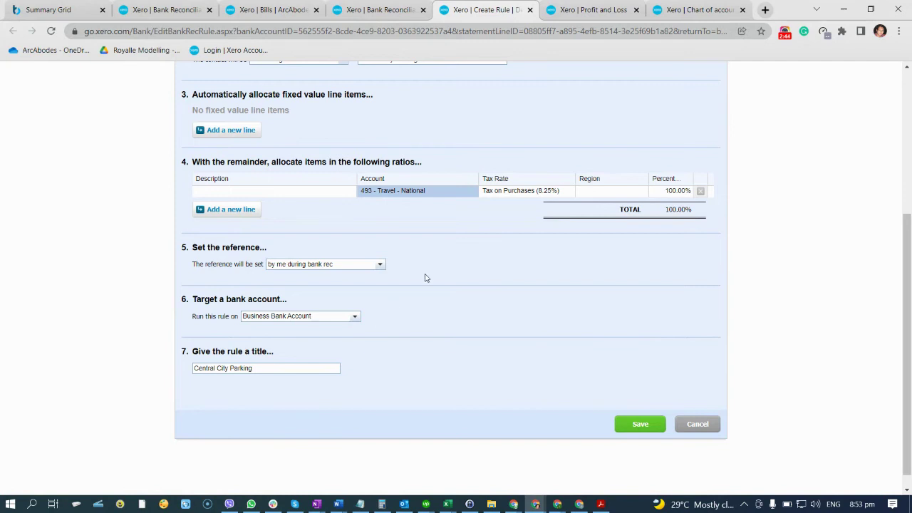
pyautogui.scroll(4, 425, 279)
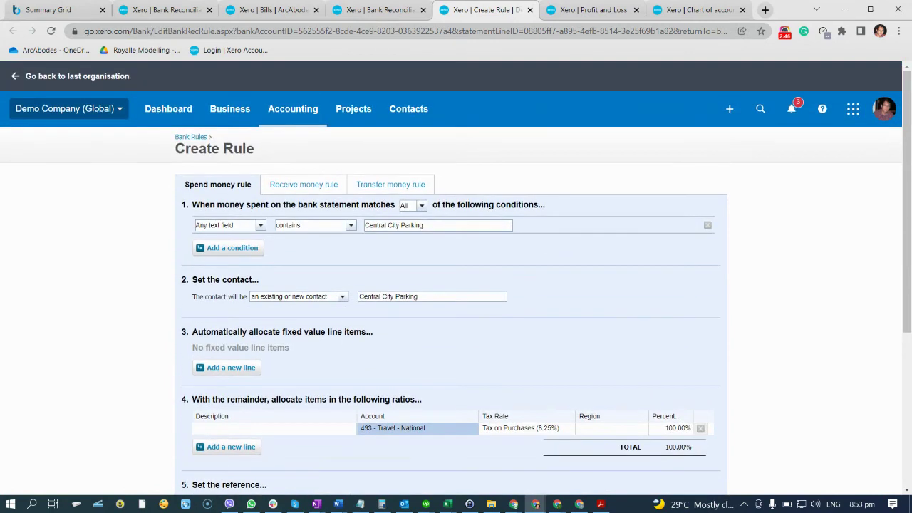
pyautogui.scroll(-3, 432, 295)
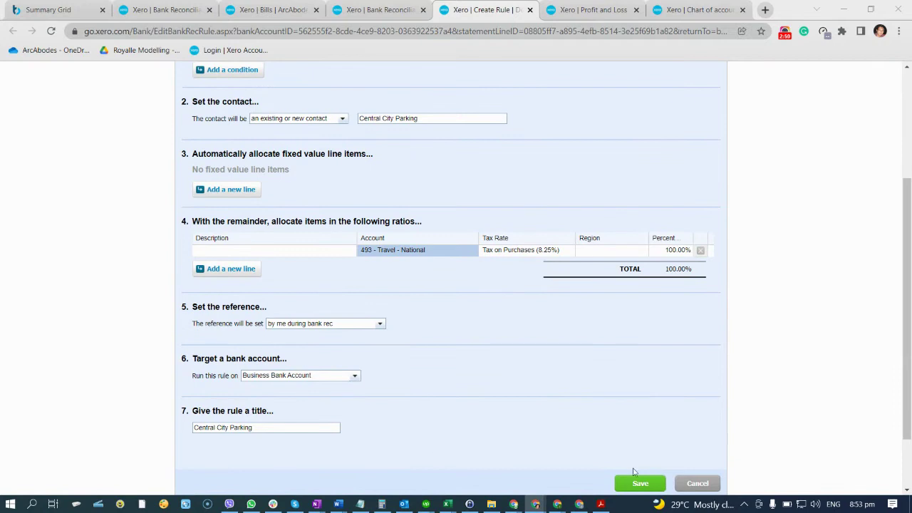
pyautogui.click(638, 485)
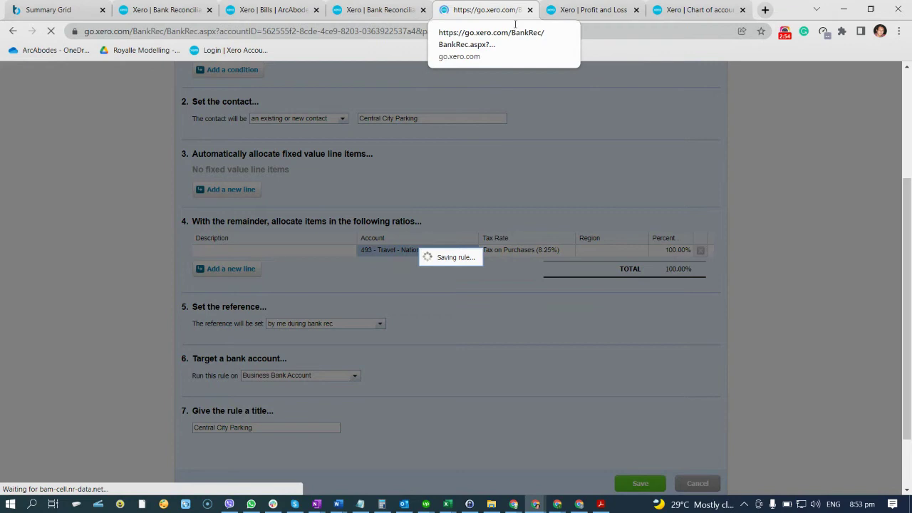
# Step: Merge the separate Bank Statements window into this browser's tab strip
pyautogui.scroll(-3, 433, 258)
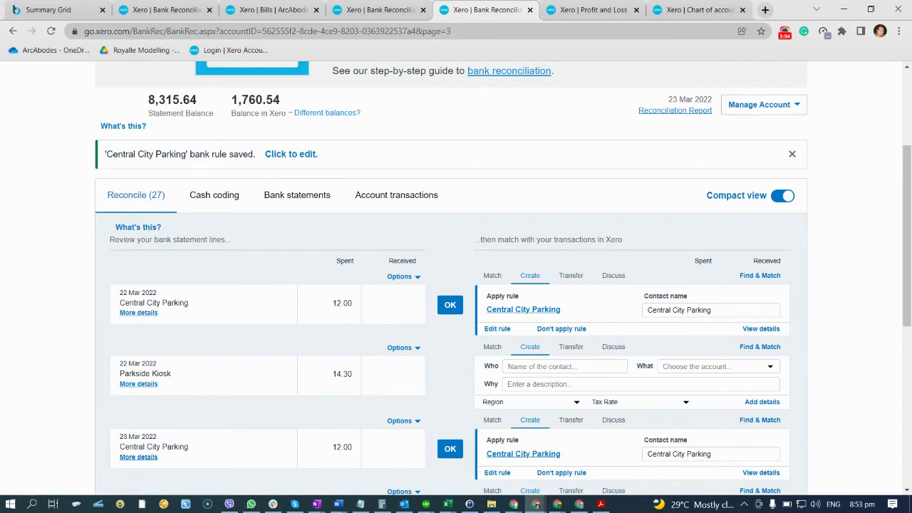
pyautogui.moveTo(911, 181); pyautogui.dragTo(560, 22)
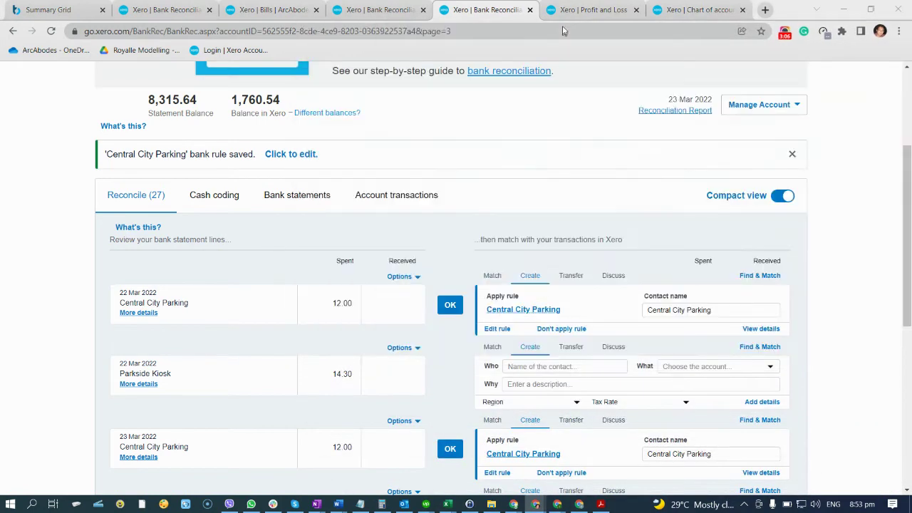
pyautogui.scroll(-2, 506, 224)
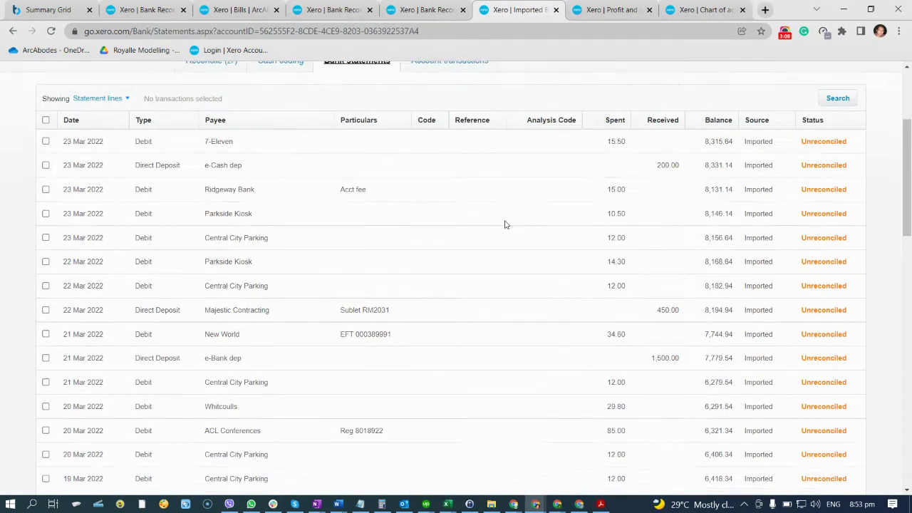
# Step: Detach the bank statements page, then open Cash coding in a new tab and reposition it
pyautogui.scroll(3, 505, 223)
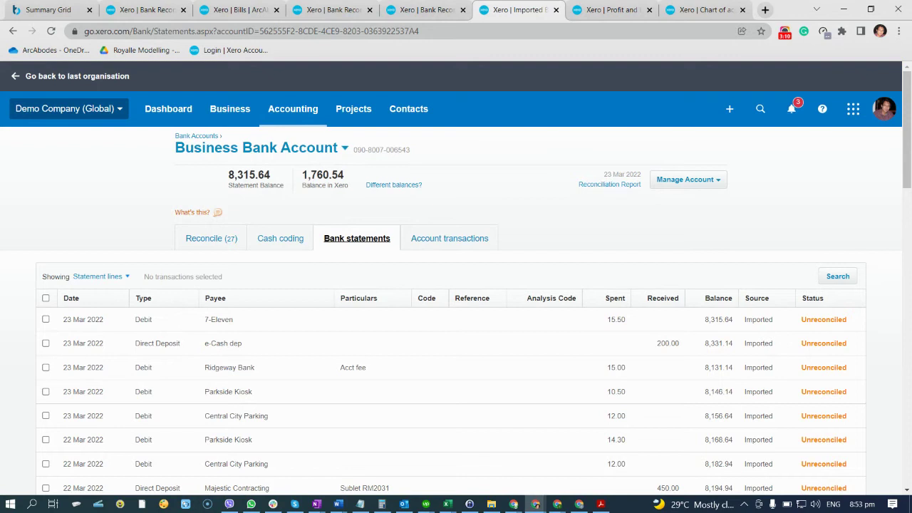
pyautogui.moveTo(531, 7); pyautogui.dragTo(606, 18)
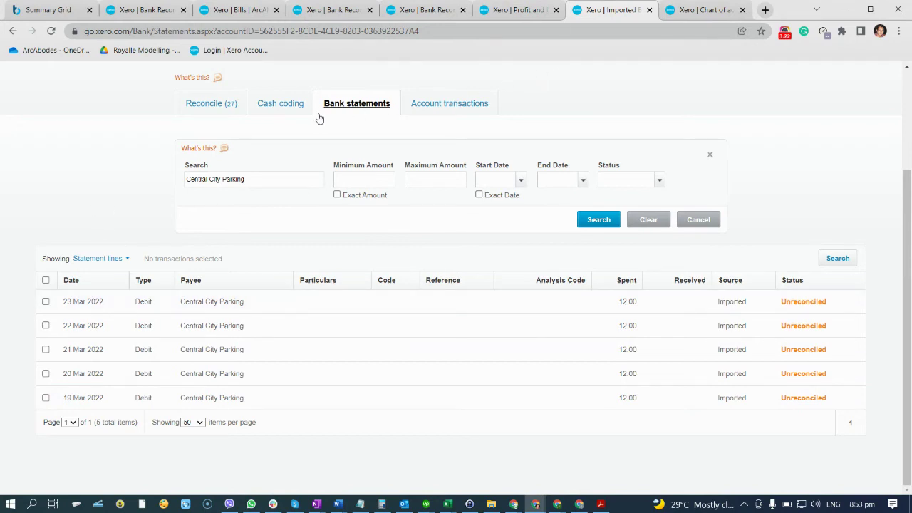
pyautogui.middleClick(278, 104)
pyautogui.click(602, 9)
pyautogui.moveTo(603, 10); pyautogui.dragTo(466, 10)
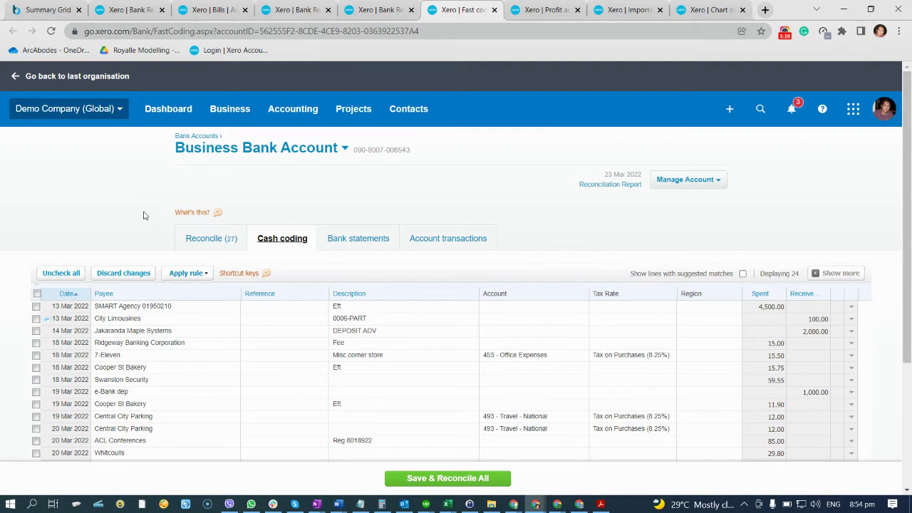
# Step: Search the Cash coding page for 'Central City Parking' to find its five lines
pyautogui.hotkey('ctrl', 'Tab')
pyautogui.hotkey('ctrl', 'Tab')
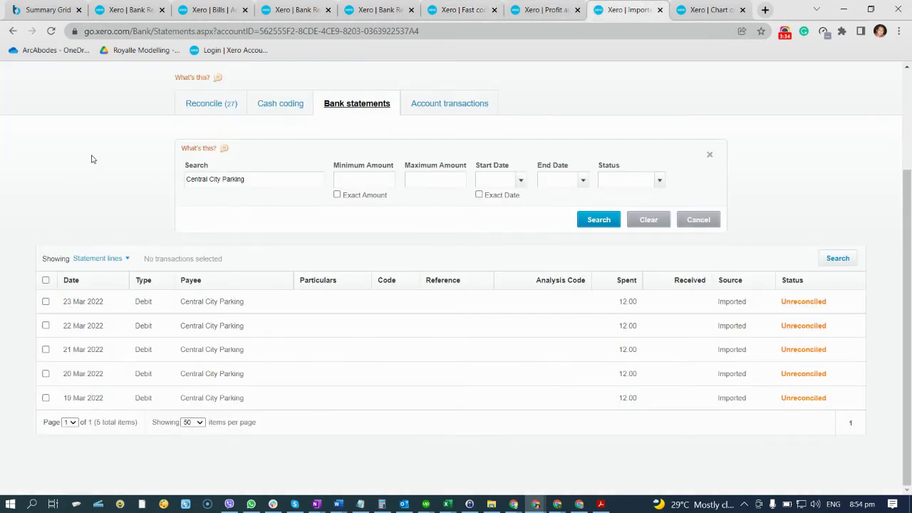
pyautogui.click(445, 8)
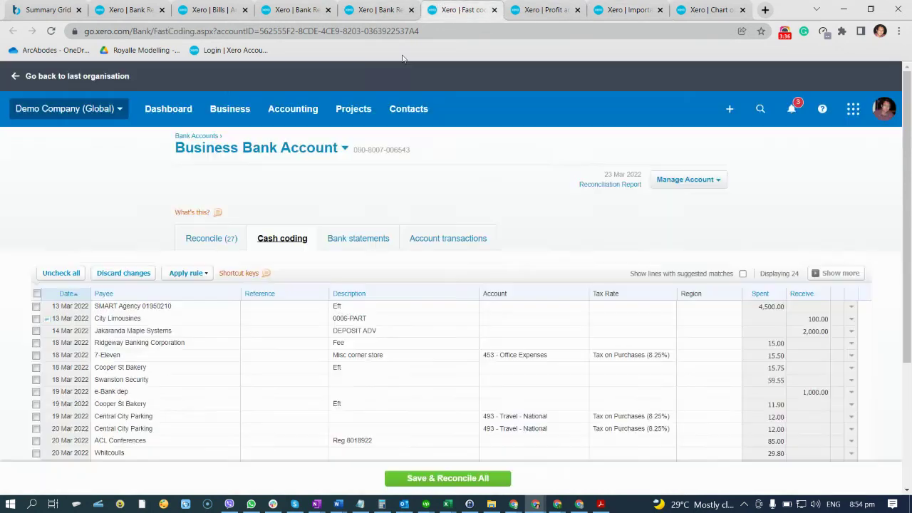
pyautogui.hotkey('ctrl', 'f')
pyautogui.write('c')
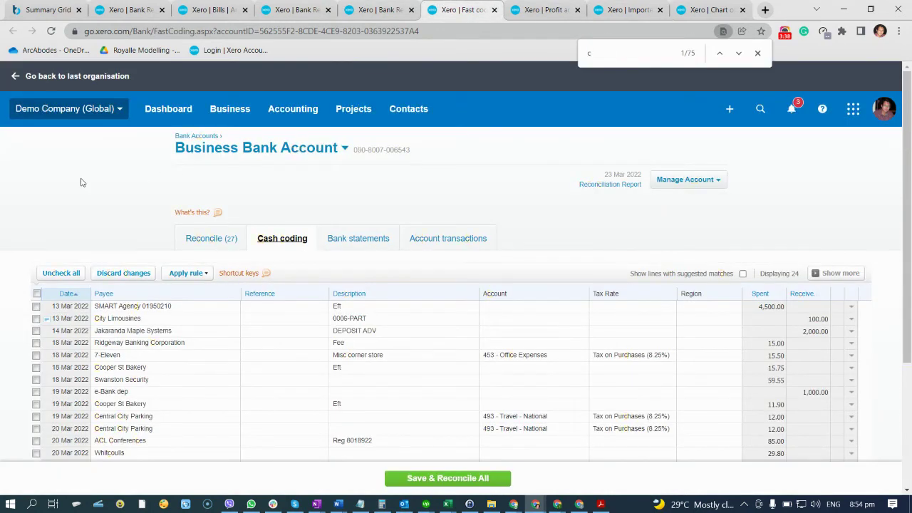
pyautogui.write('ENTRAL cITY pARKING')
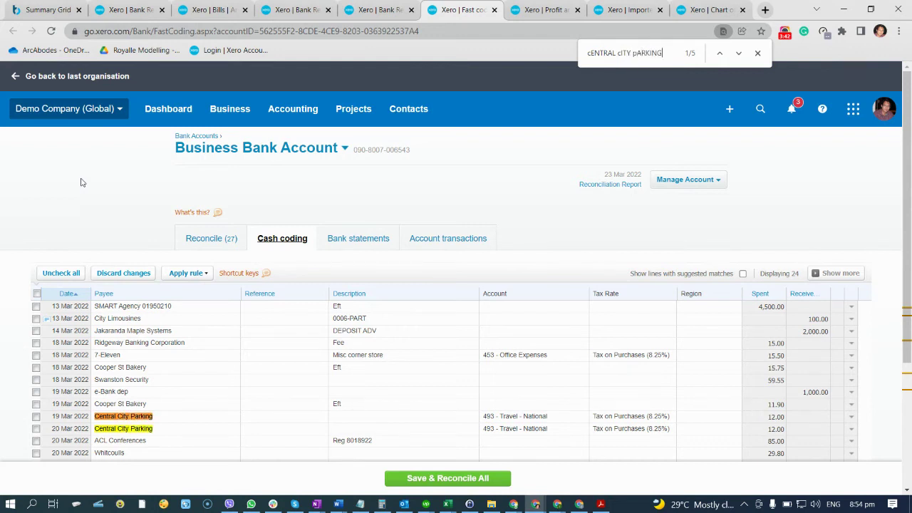
pyautogui.scroll(-2, 119, 320)
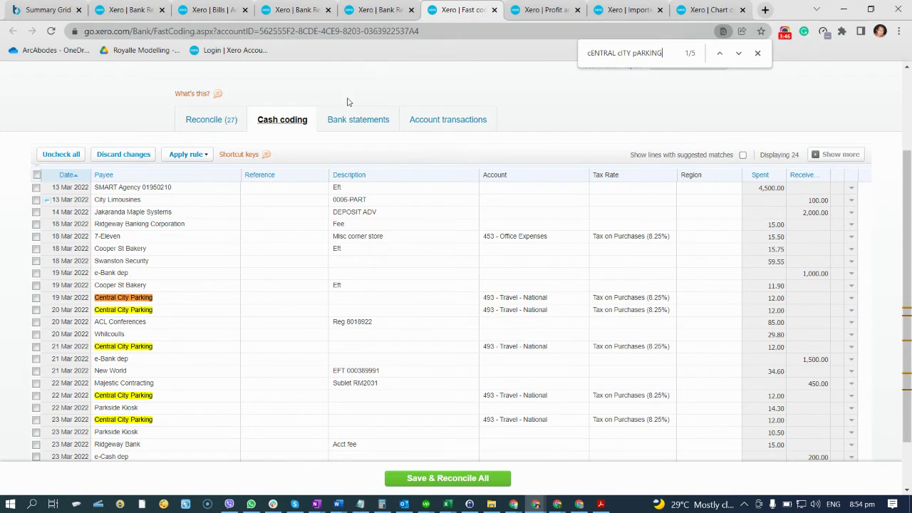
# Step: Scroll the Reconcile tab's page 3 to the Central City Parking 12.00 lines with the rule applied
pyautogui.click(378, 10)
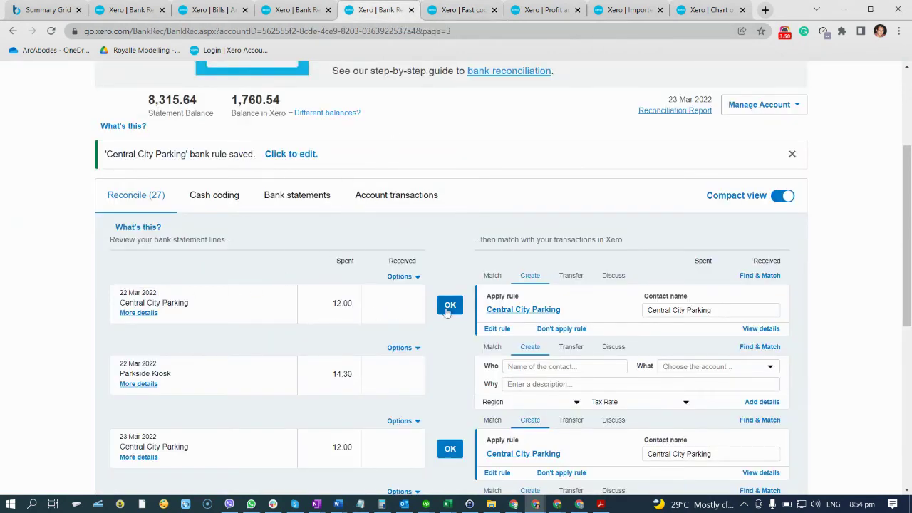
pyautogui.scroll(-1, 450, 313)
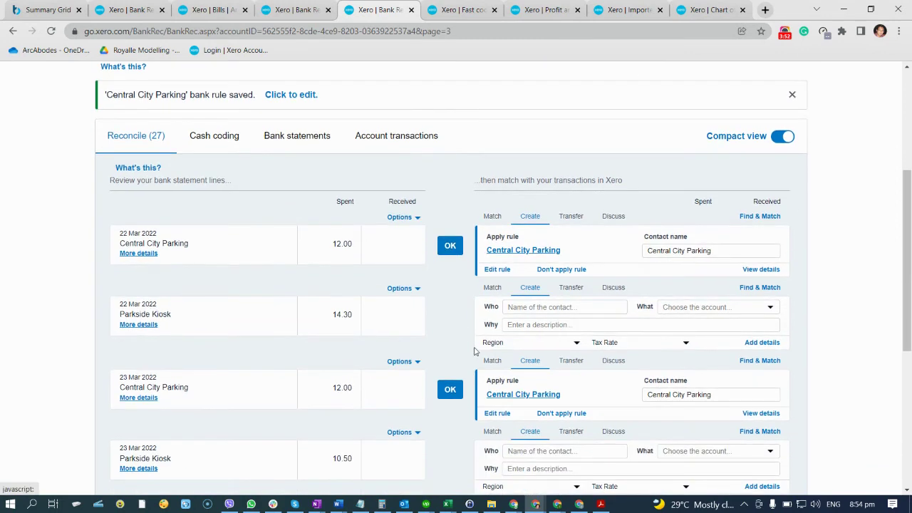
pyautogui.scroll(-3, 450, 387)
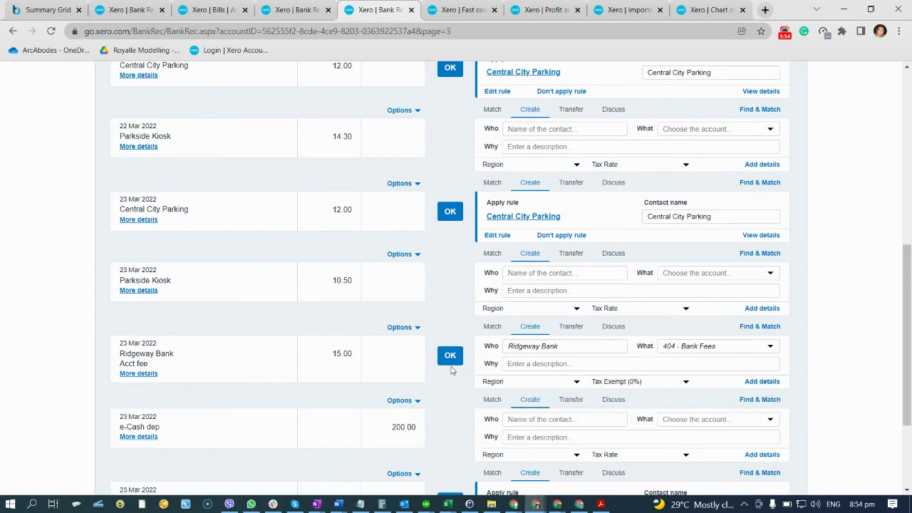
pyautogui.scroll(-2, 449, 384)
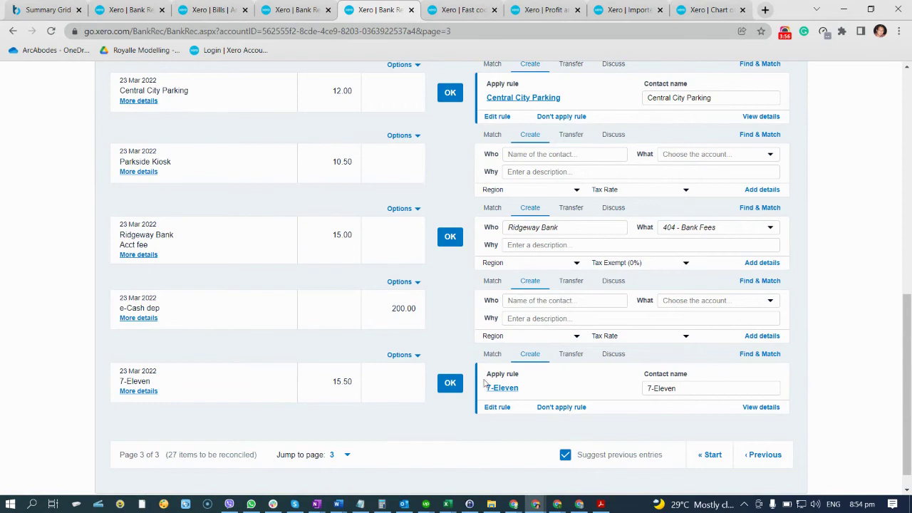
pyautogui.scroll(2, 114, 294)
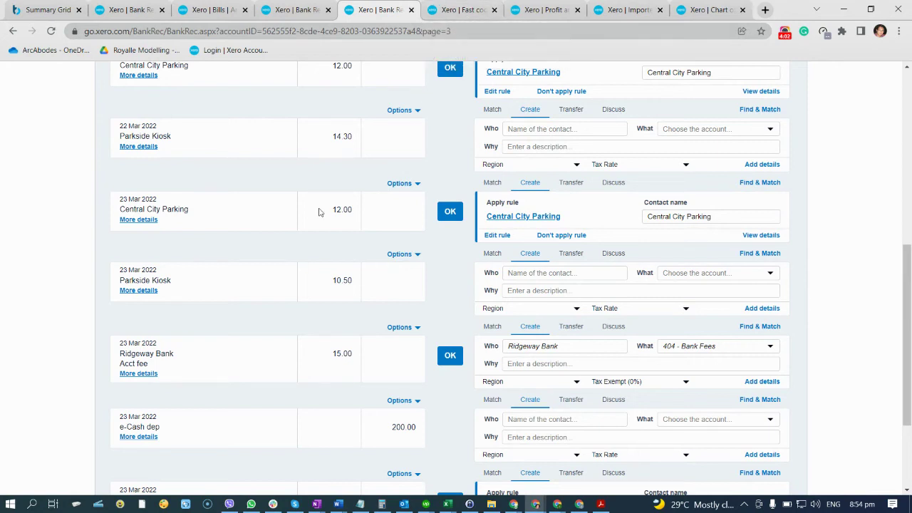
pyautogui.scroll(2, 454, 171)
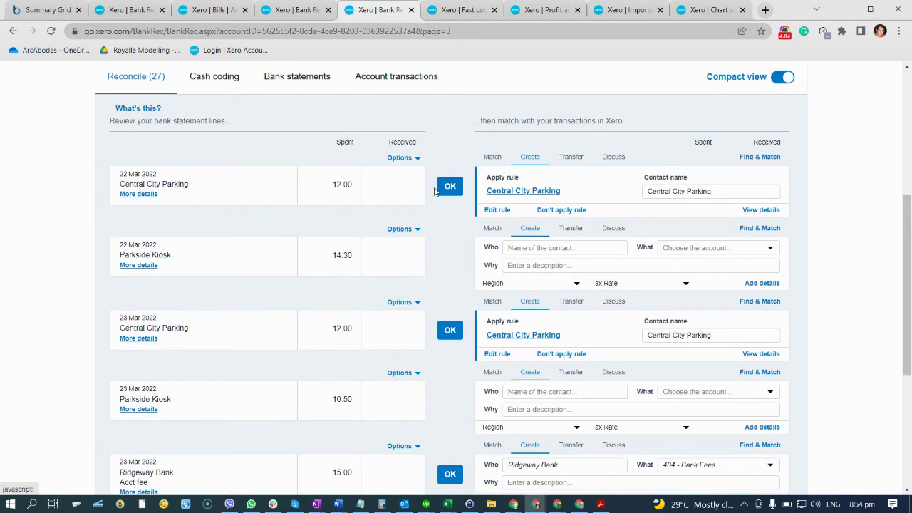
# Step: Tick the five 12.00 Central City Parking lines (19–23 Mar) in Cash coding and reconcile them together
pyautogui.click(468, 12)
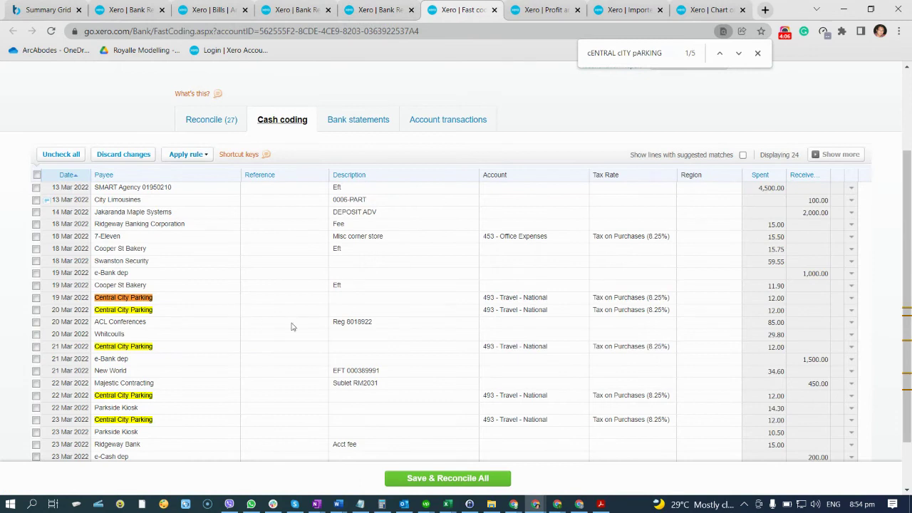
pyautogui.scroll(-1, 267, 315)
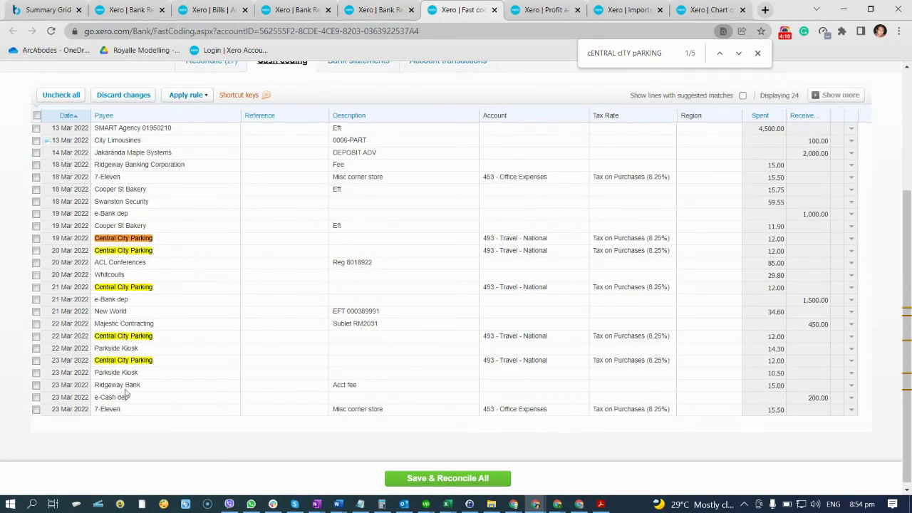
pyautogui.scroll(-1, 164, 399)
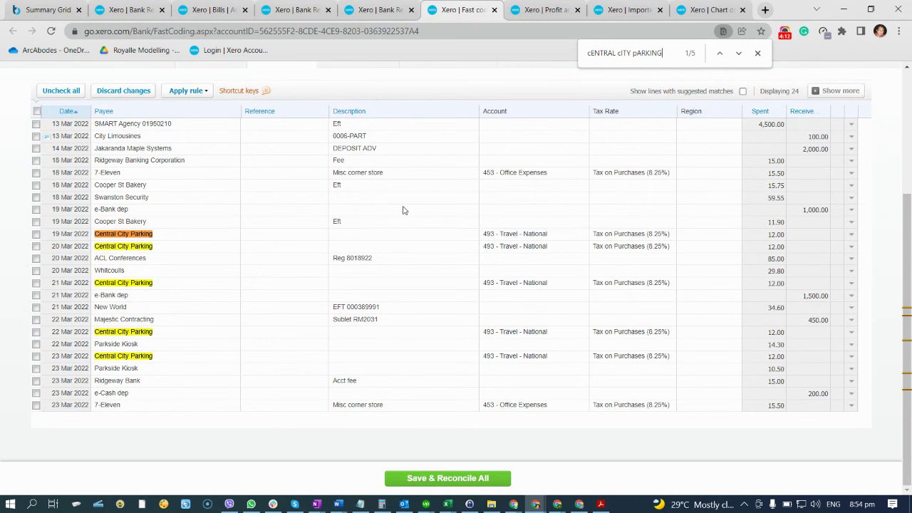
pyautogui.click(35, 235)
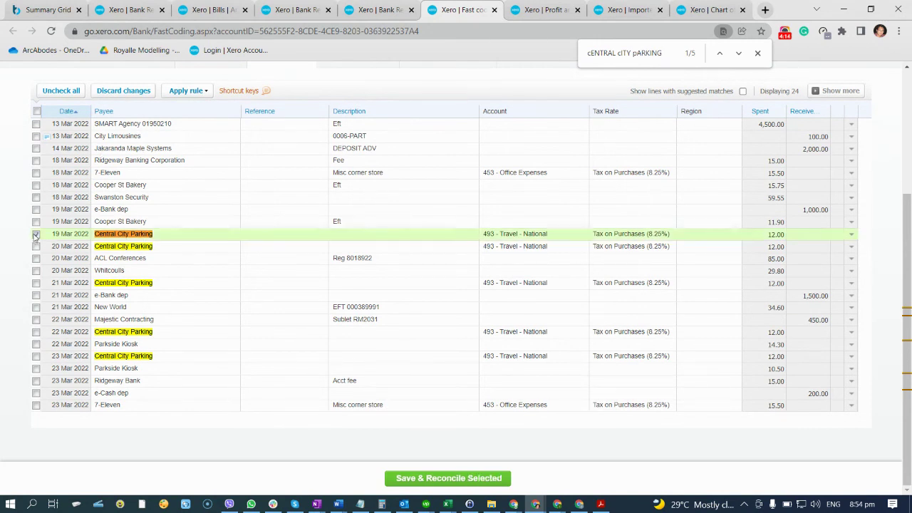
pyautogui.click(35, 246)
pyautogui.click(36, 283)
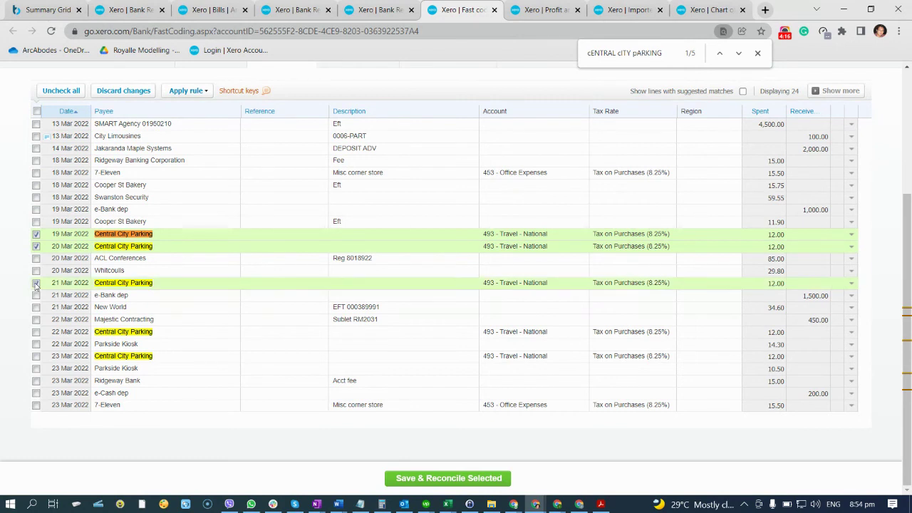
pyautogui.click(35, 332)
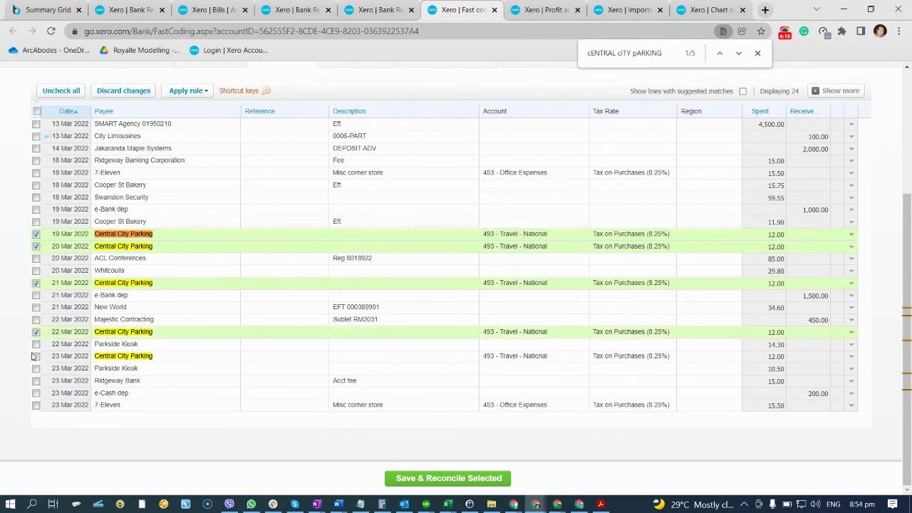
pyautogui.click(35, 356)
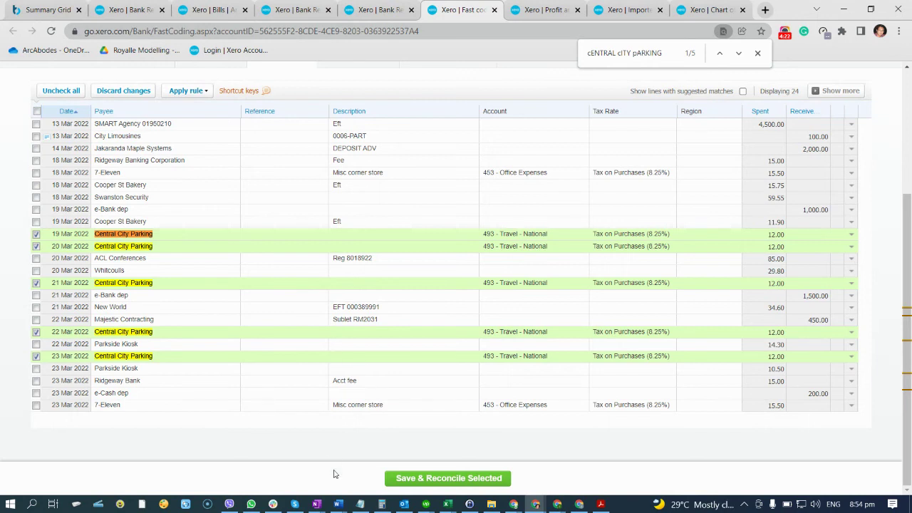
pyautogui.click(449, 481)
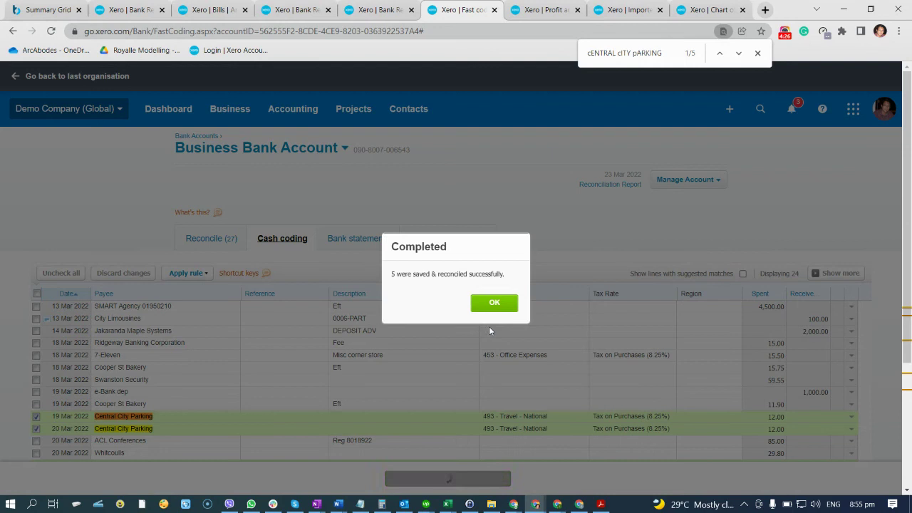
pyautogui.click(493, 304)
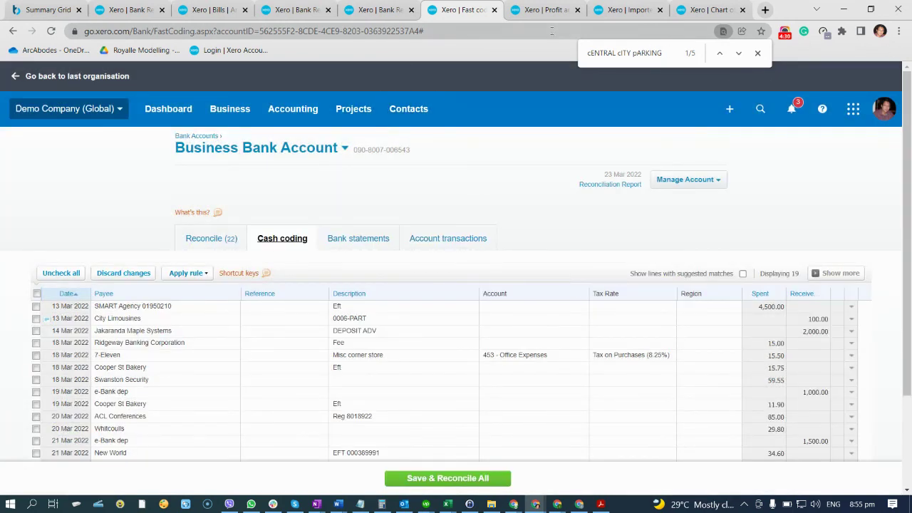
# Step: Refresh the Central City Parking statement search to verify Reconciled, then confirm Cash coding shows 19 lines without them
pyautogui.click(627, 10)
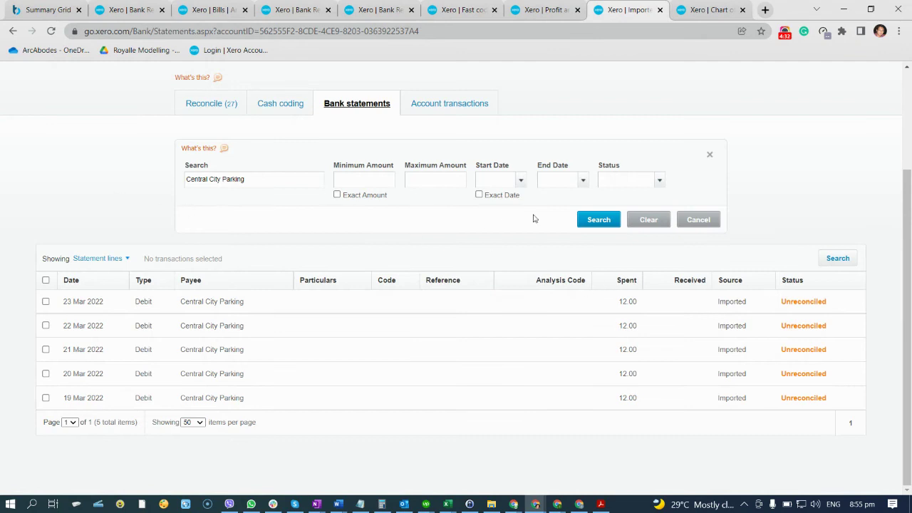
pyautogui.click(596, 222)
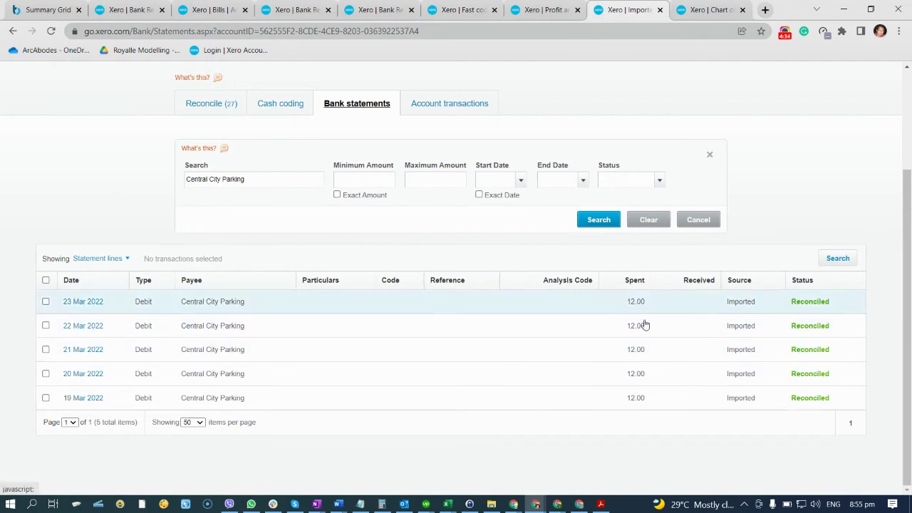
pyautogui.click(465, 10)
pyautogui.click(390, 11)
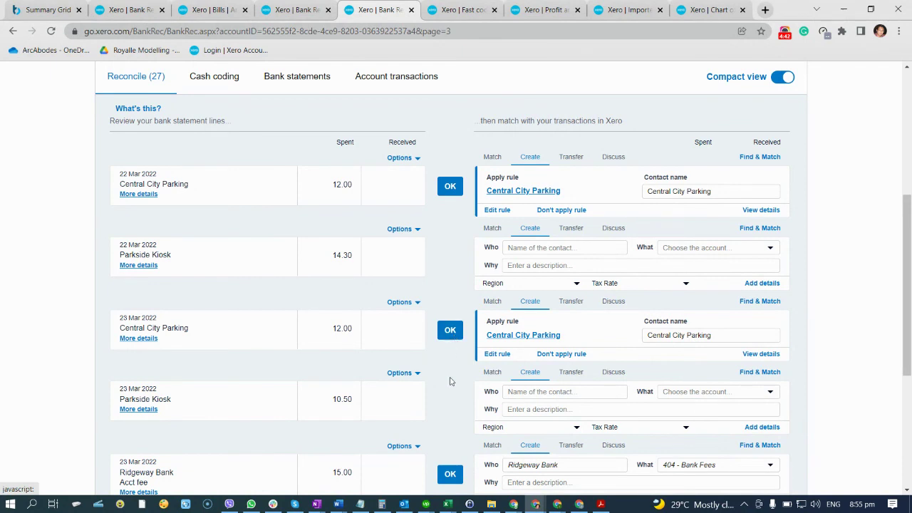
pyautogui.scroll(-4, 451, 384)
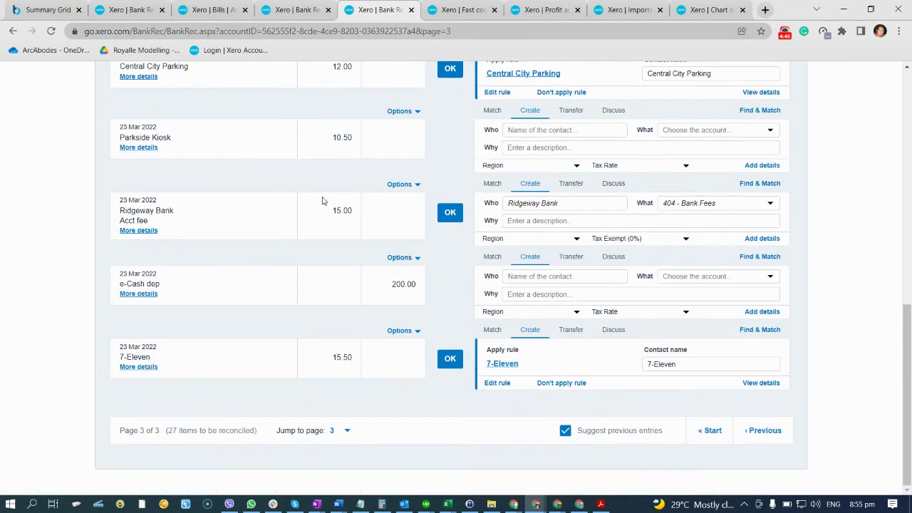
pyautogui.click(465, 10)
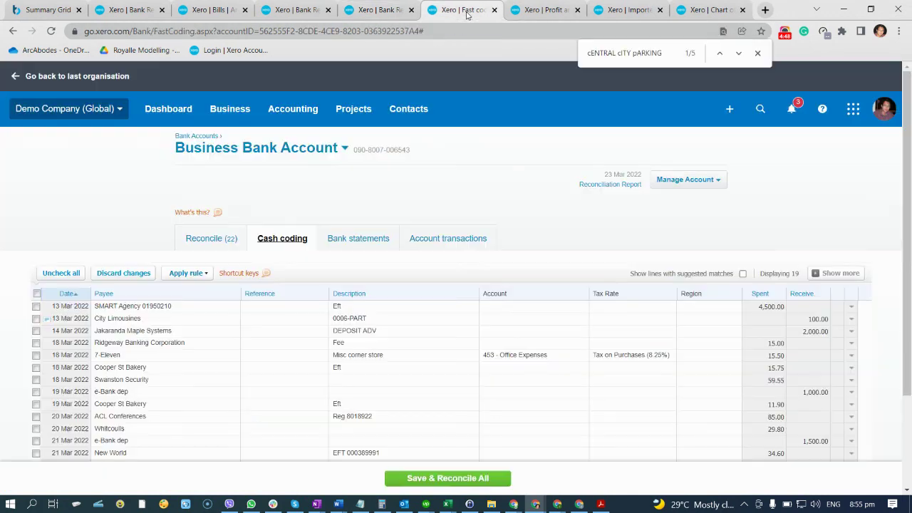
pyautogui.scroll(-2, 147, 307)
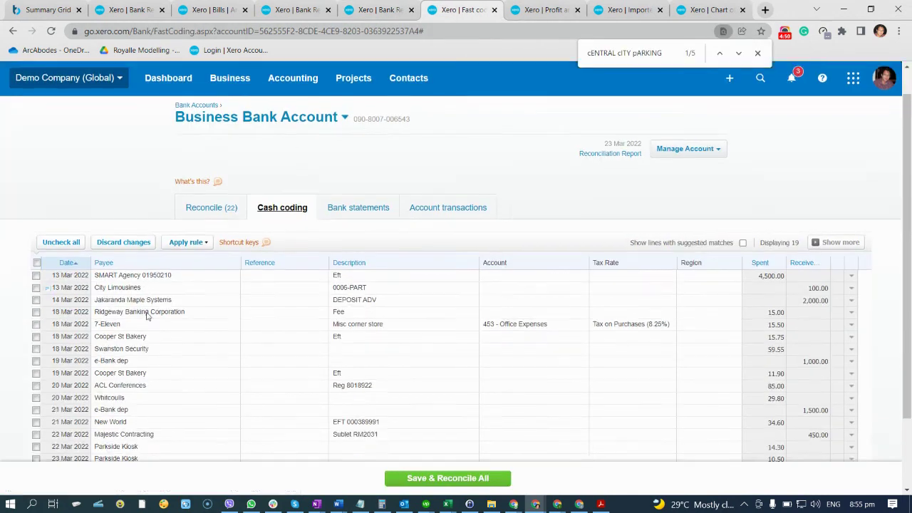